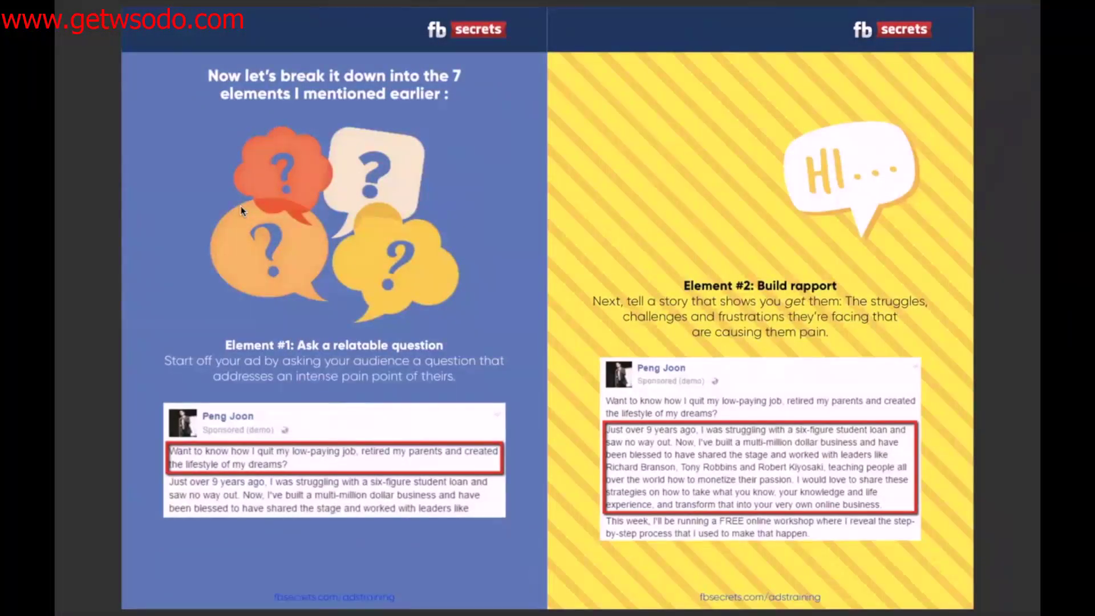
- Switch from the ad template PDF to the blank Word document and write the heading "Element #1:"
key(ctrl+plus)
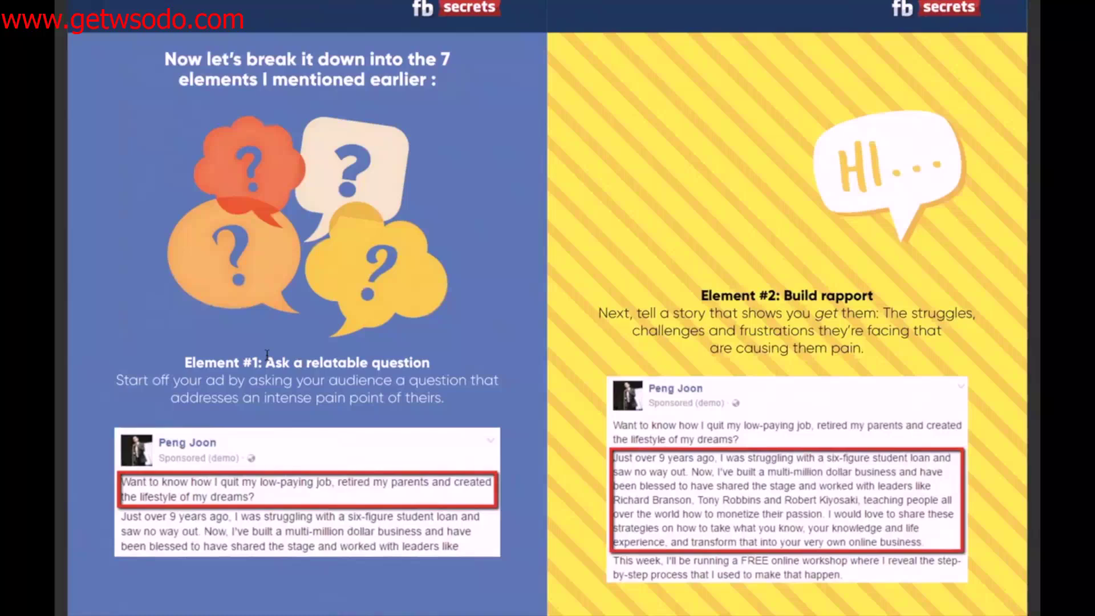
key(ctrl+Left)
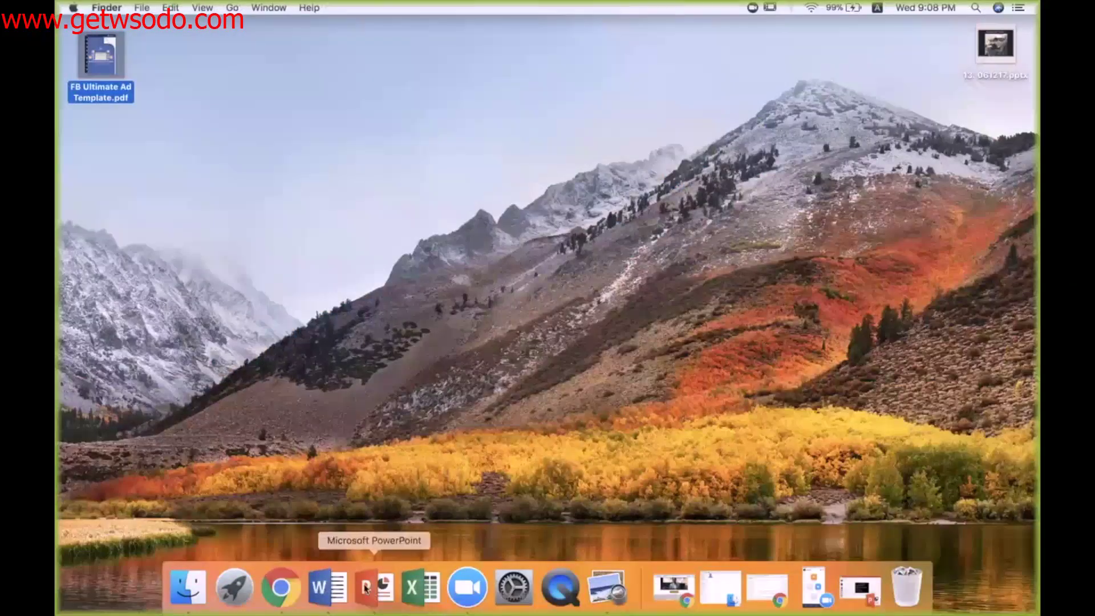
click(327, 588)
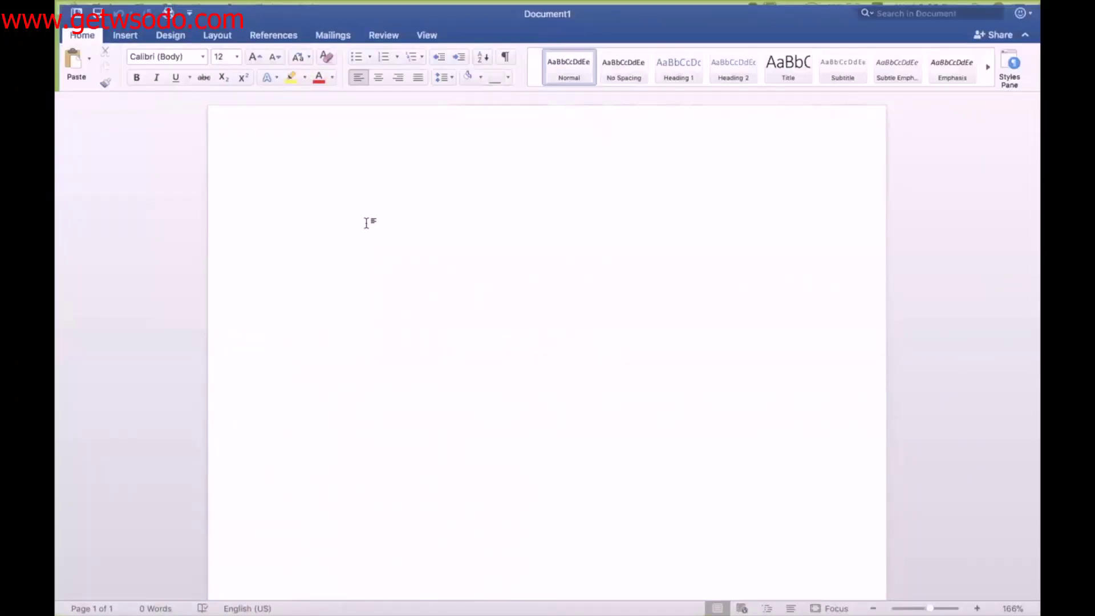
text(Element #1:)
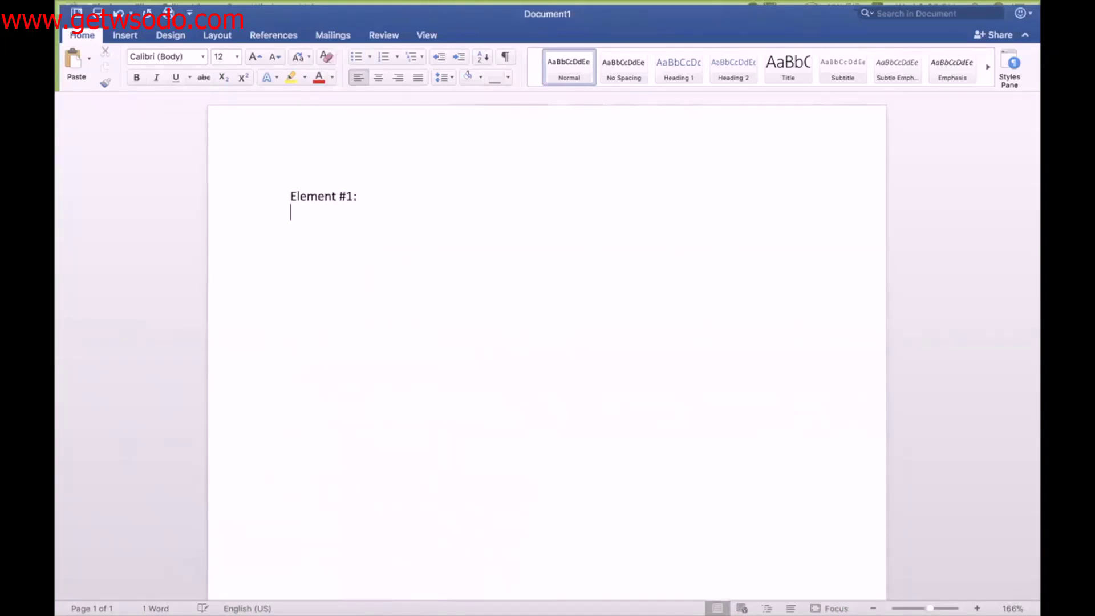
- Below the heading, write "Question which they will answer yes to?"
text(Question which)
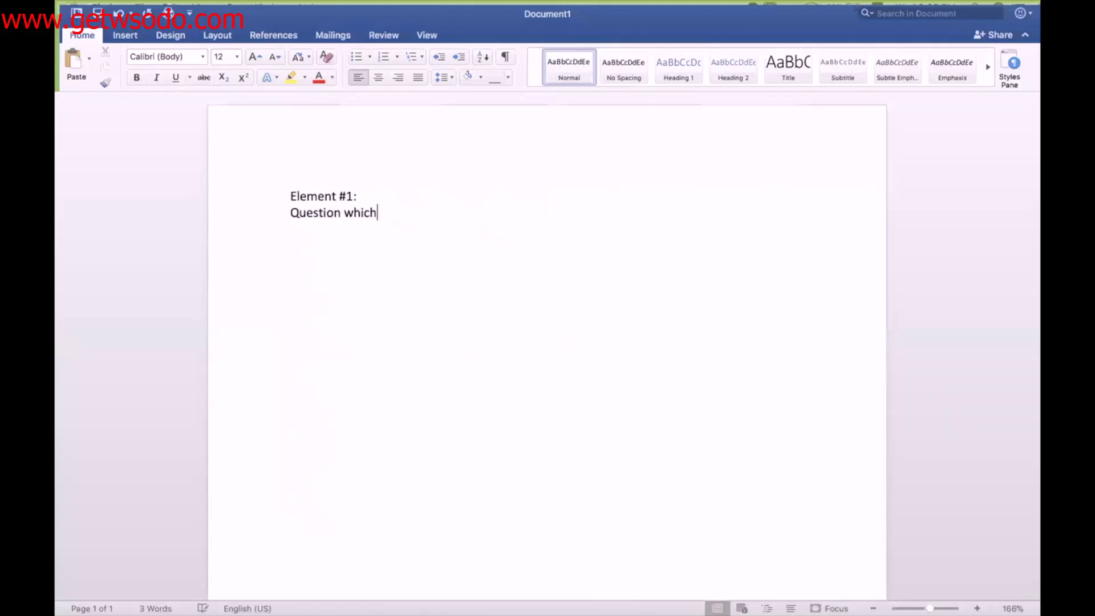
text( they will answe)
key(BackSpace)
key(BackSpace)
text(wer yes)
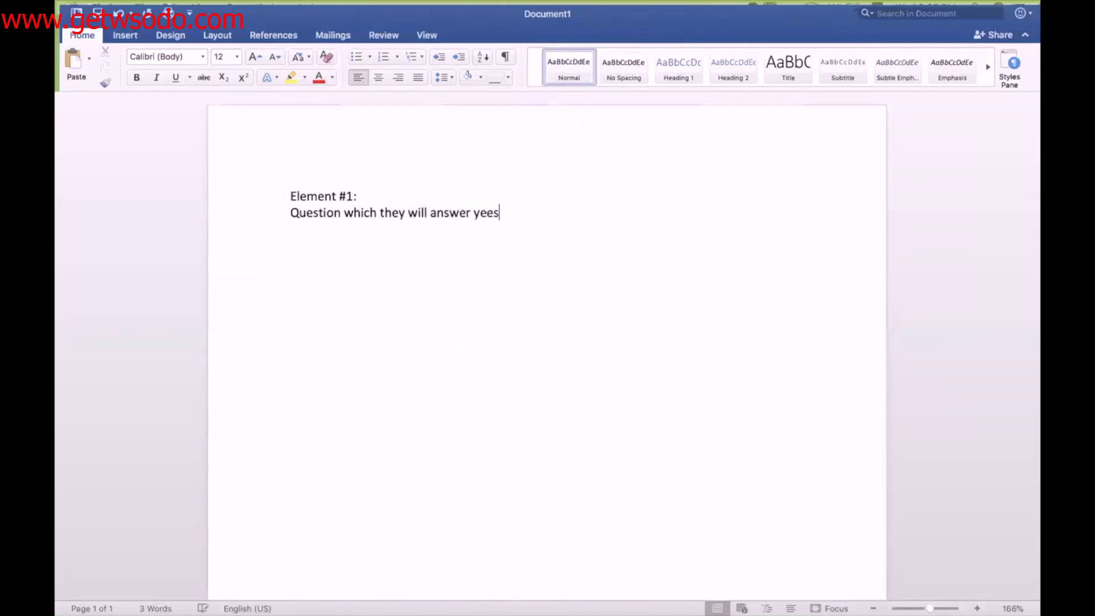
text( ()
key(BackSpace)
key(BackSpace)
key(BackSpace)
text(e)
key(BackSpace)
text(s to?)
- Append "(universal, enrolling question)" to the question line and start a new line
key(Return)
key(Return)
key(BackSpace)
key(BackSpace)
text((unive)
text(rsal, enrolling question))
key(Return)
key(Return)
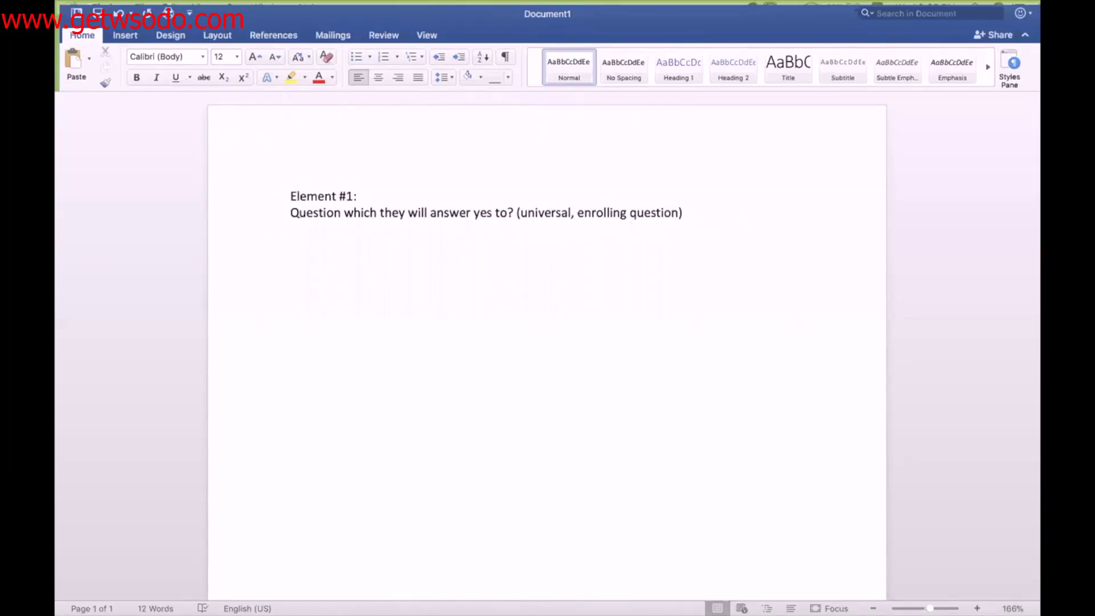
- Add a dash-bulleted point "Balance between internal and external" and end the list with a blank line below it
key(BackSpace)
text(- )
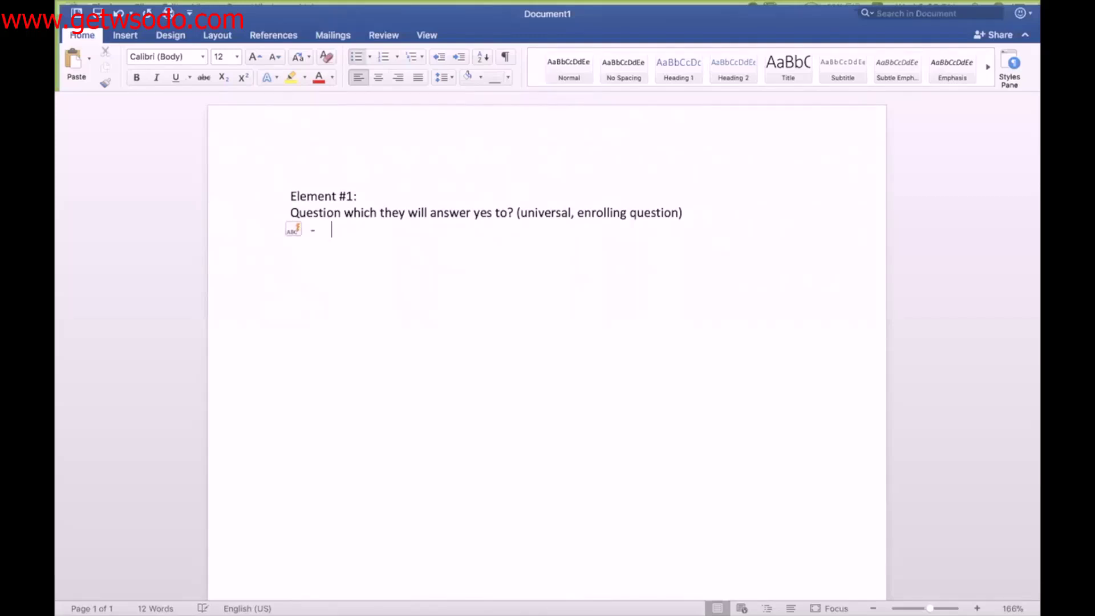
text(Balance between internal and )
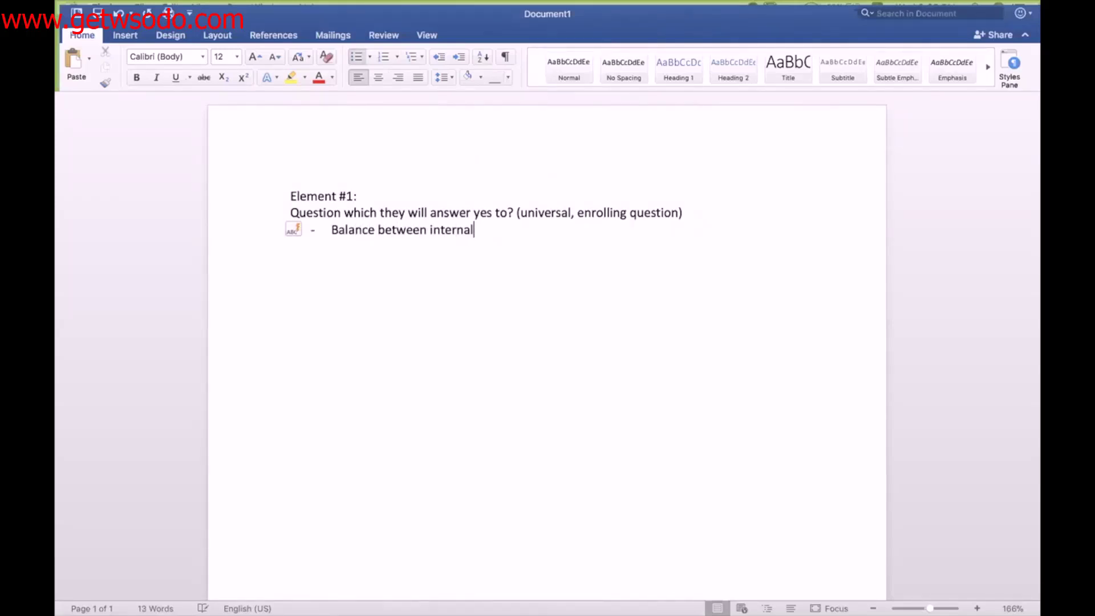
text(external)
key(Return)
key(Return)
key(Return)
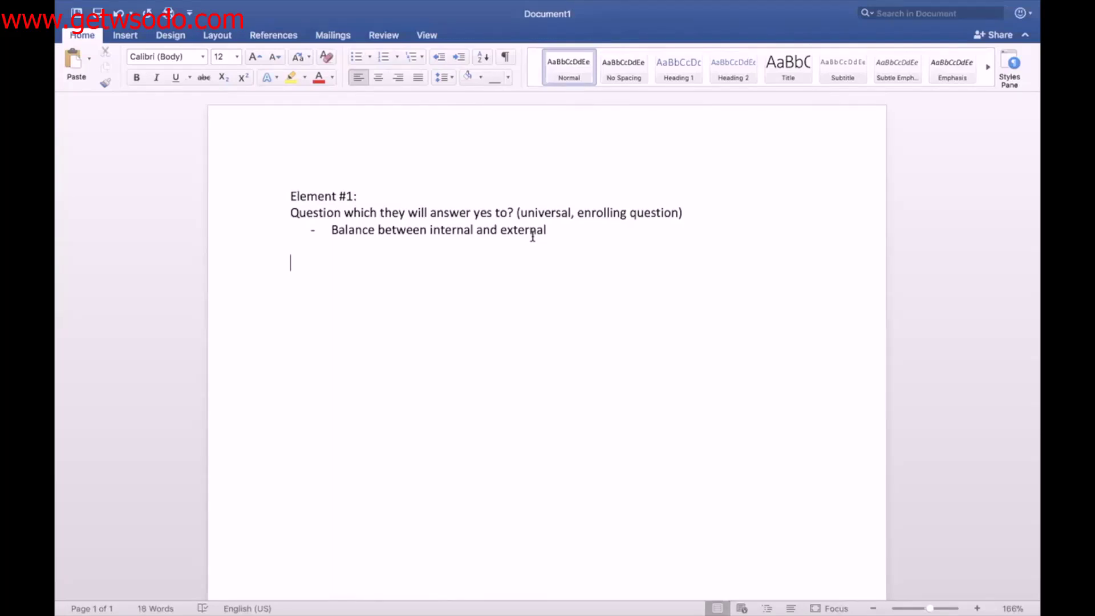
- Write the sample question "Would you like to make more money? (get rich quick, sleazy, internal)"
text(Would you like to make)
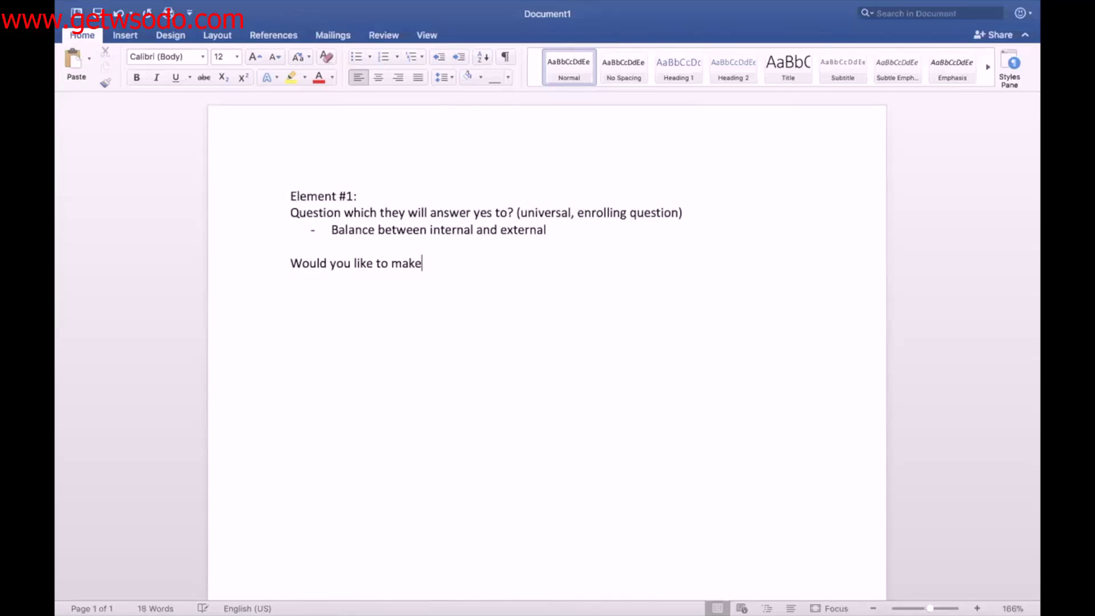
text( more money?)
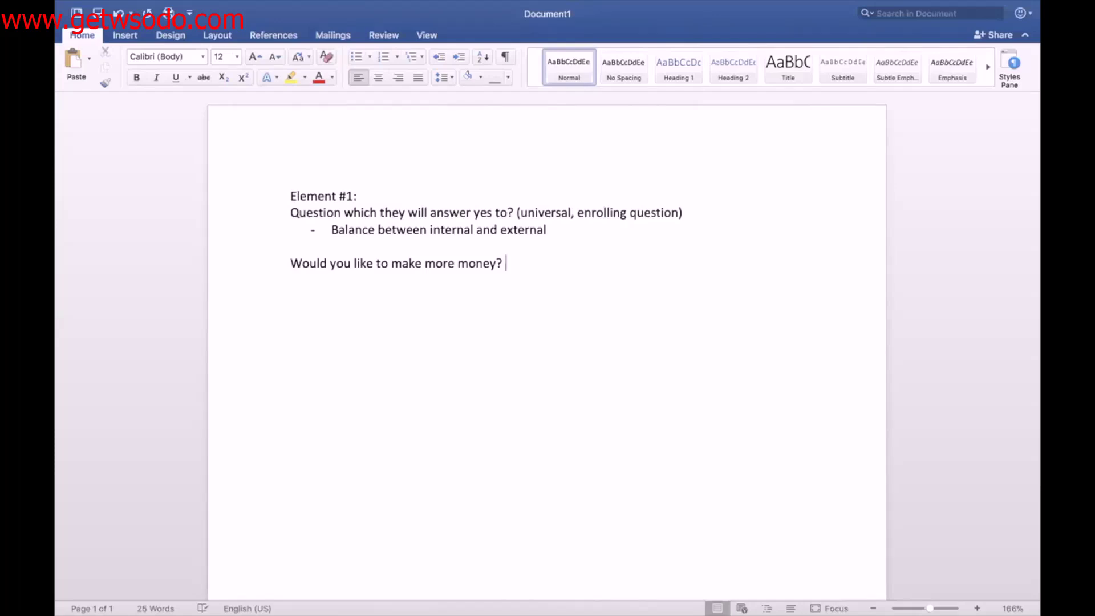
text( (get rich quick,)
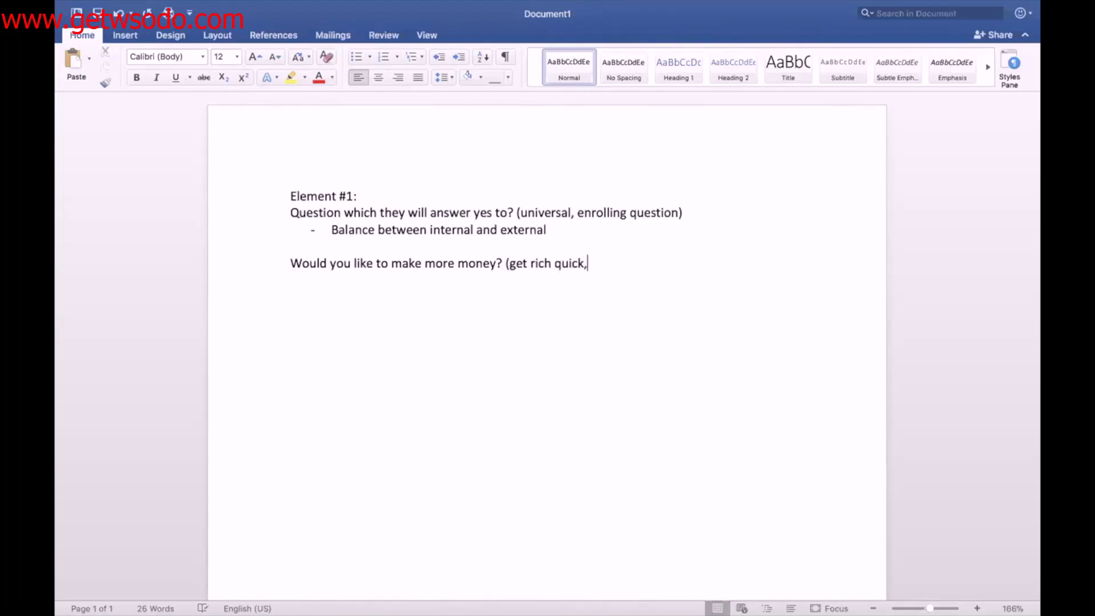
text( sleazy,)
text(internal))
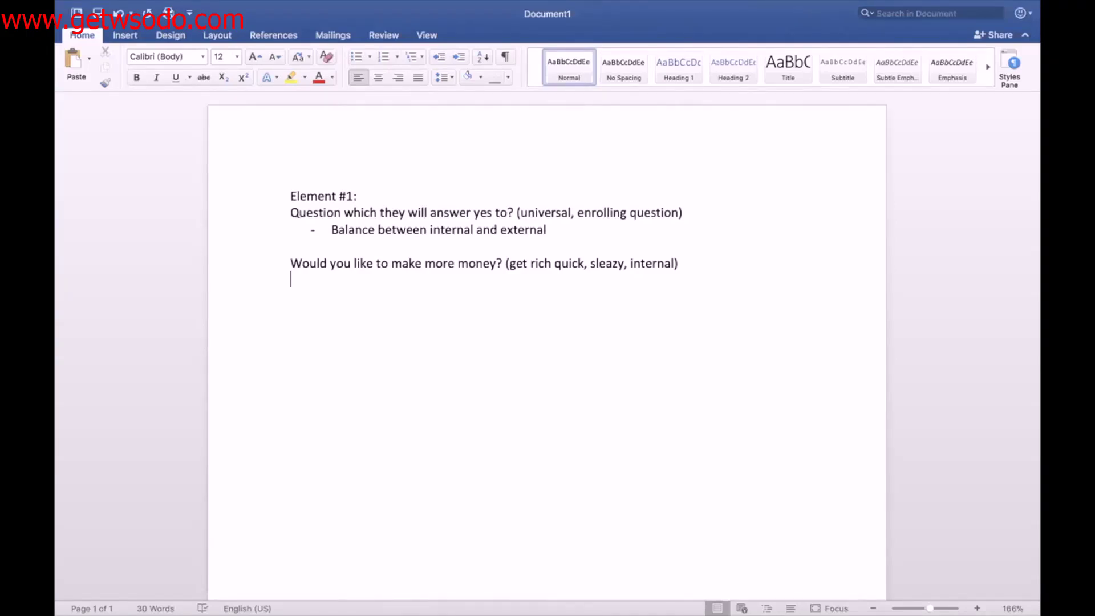
text(take)
key(BackSpace)
key(BackSpace)
key(BackSpace)
key(BackSpace)
key(BackSpace)
- Insert the label "Internal:" on its own line above the "Would you like to make more money?" question
click(290, 263)
key(Return)
click(291, 263)
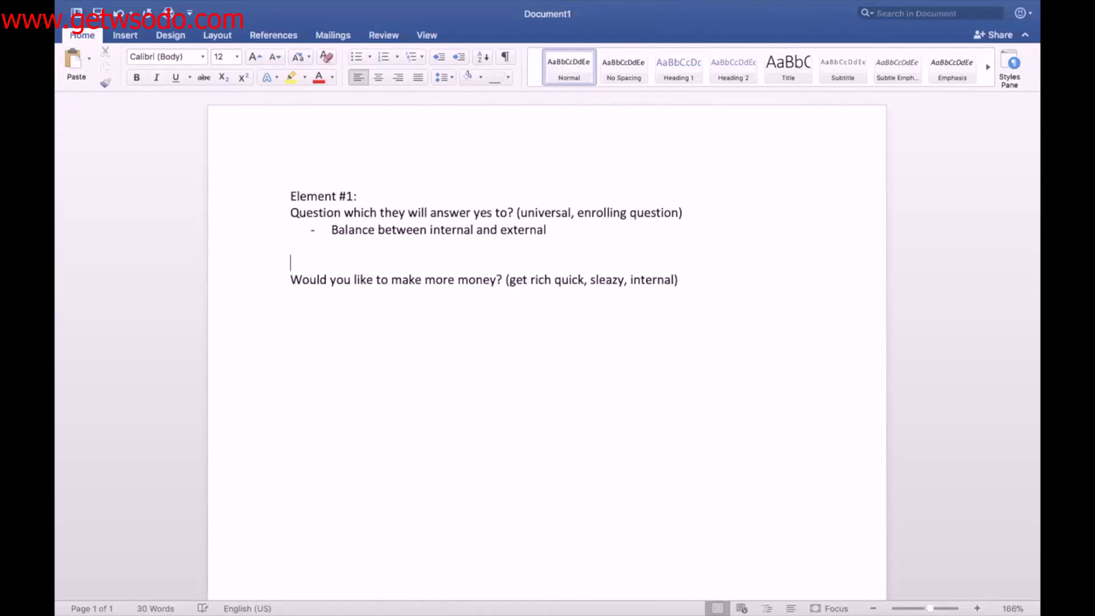
text(Internal:)
- Below the money question, leave a blank line and write "Have you wondered how to RESULT THEY WANT TO GENERATE"
click(711, 293)
key(Return)
text(H)
key(BackSpace)
text(W)
key(BackSpace)
text(have you wonder)
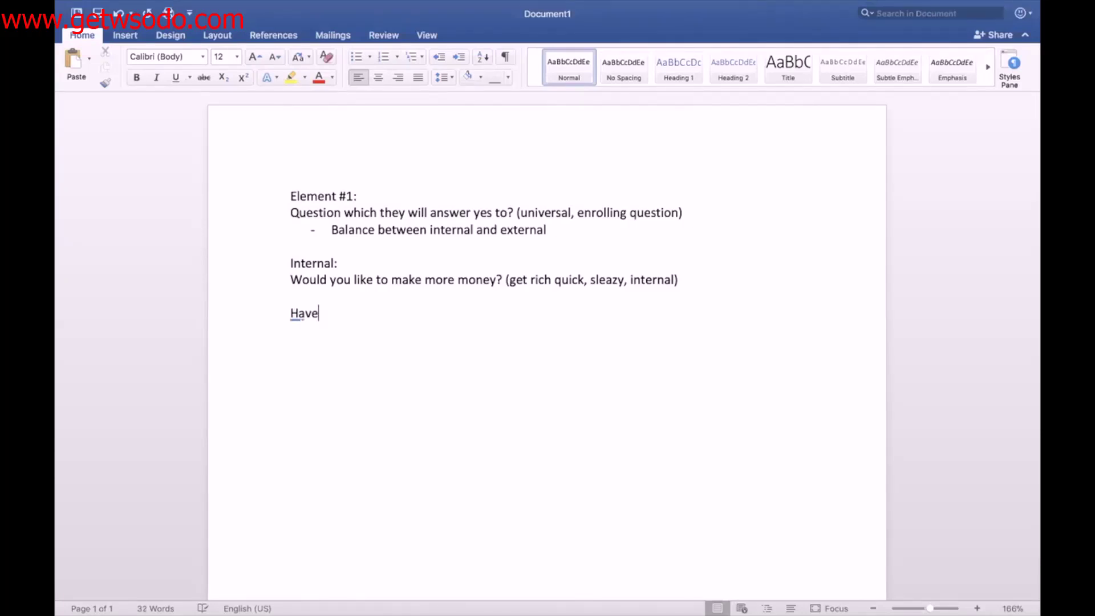
text(ed )
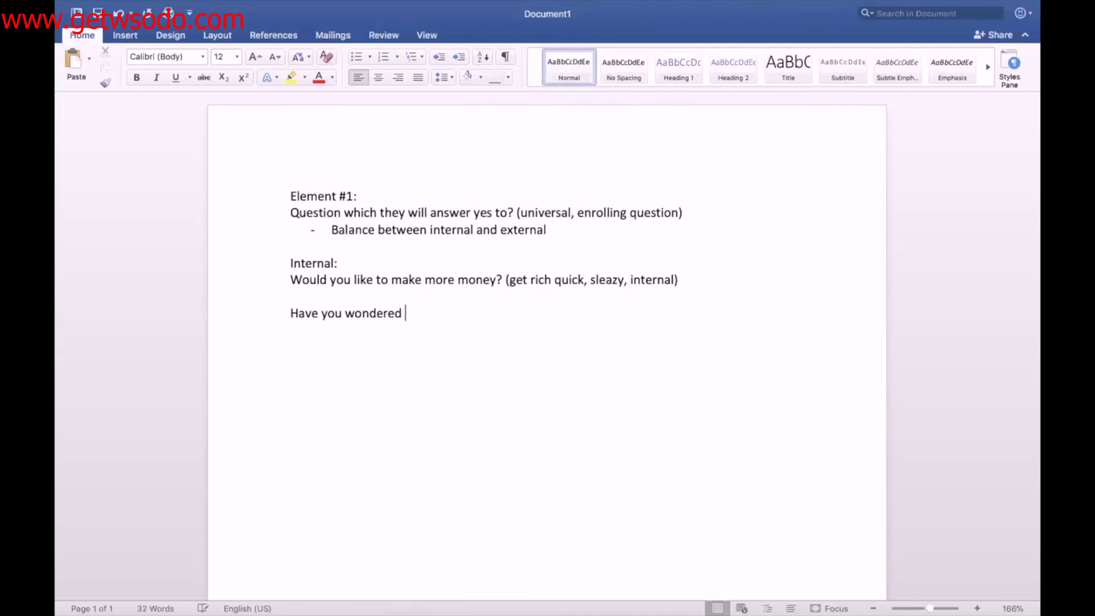
text(how to RESULT THEY WSNT)
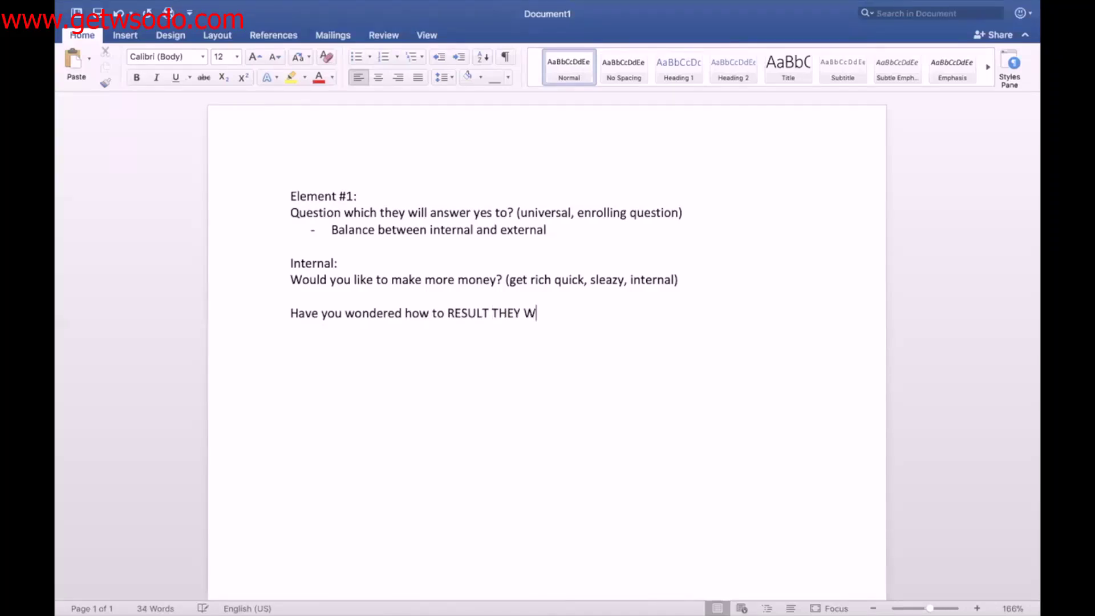
key(BackSpace)
key(BackSpace)
key(BackSpace)
text(ANT TO GENERATE)
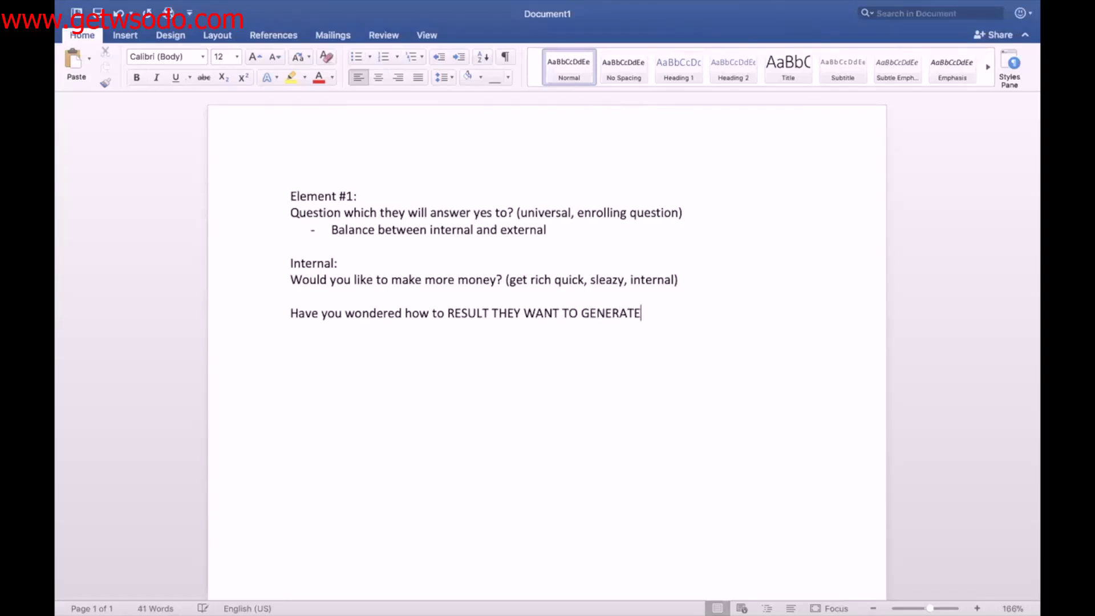
- Complete the template question with ", WITHOUT DOING THE THING THEY HATE?" and leave a blank line after it
text(, WITHOU DOING THE THING)
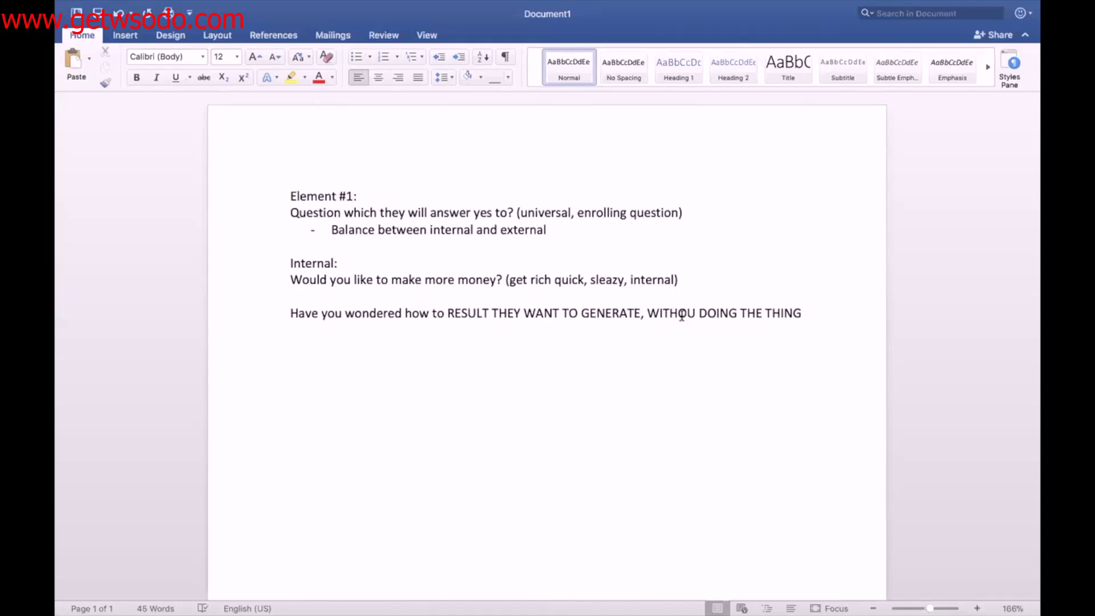
text(THEY HATE)
text(T)
click(611, 313)
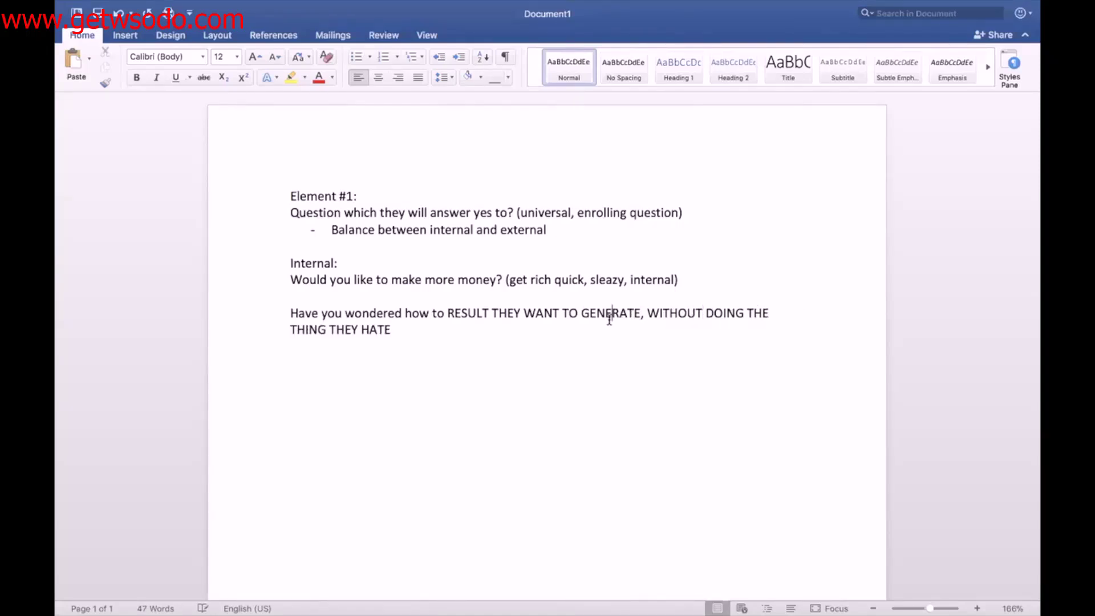
click(560, 327)
text(?)
key(Return)
key(Return)
- Below the template question, write "Ever wondered how you can publish your very own book in a weekend, without writing a single word?"
drag(424, 328, 280, 310)
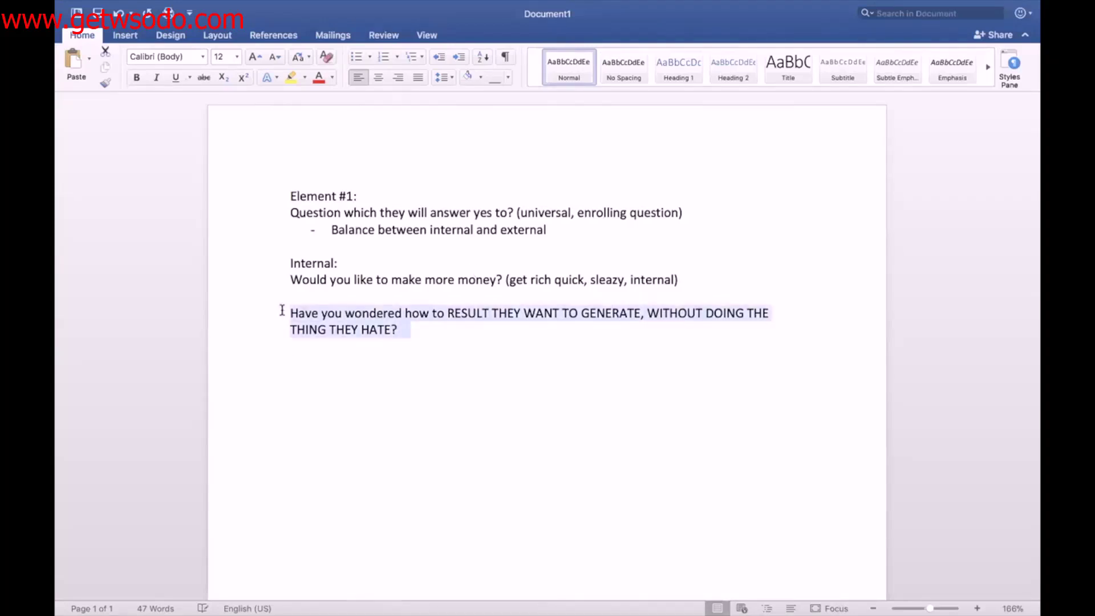
click(567, 509)
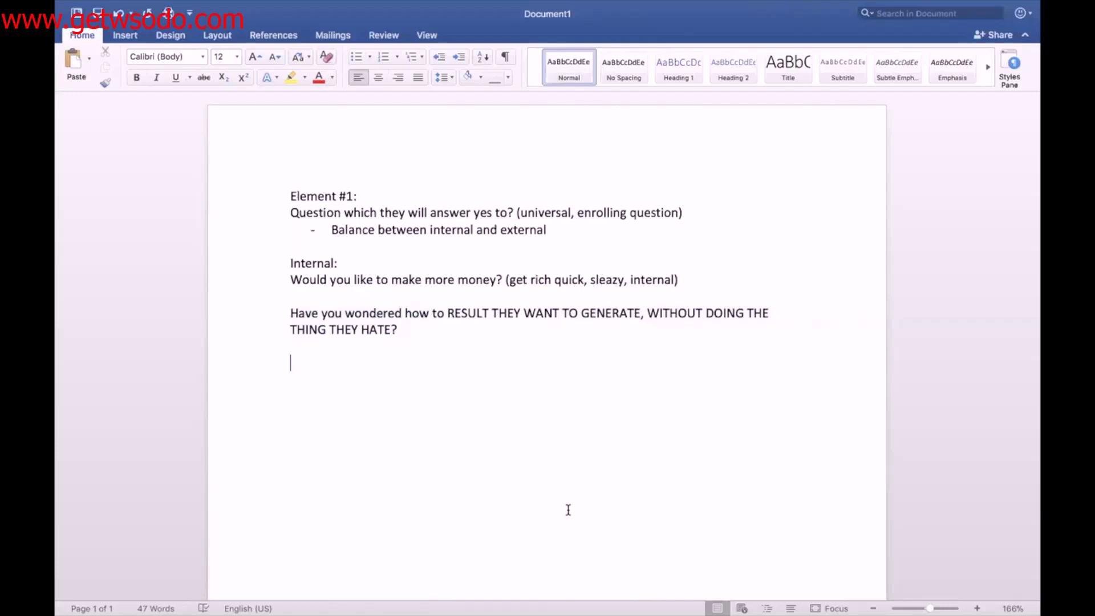
text(Ever wondered how you can )
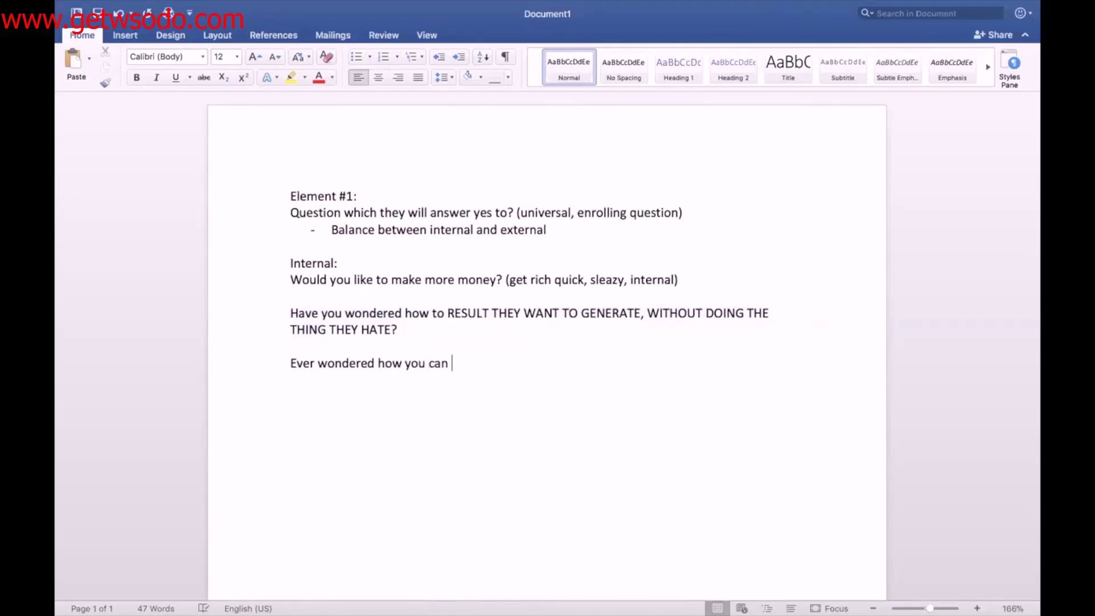
text(publish your very own book)
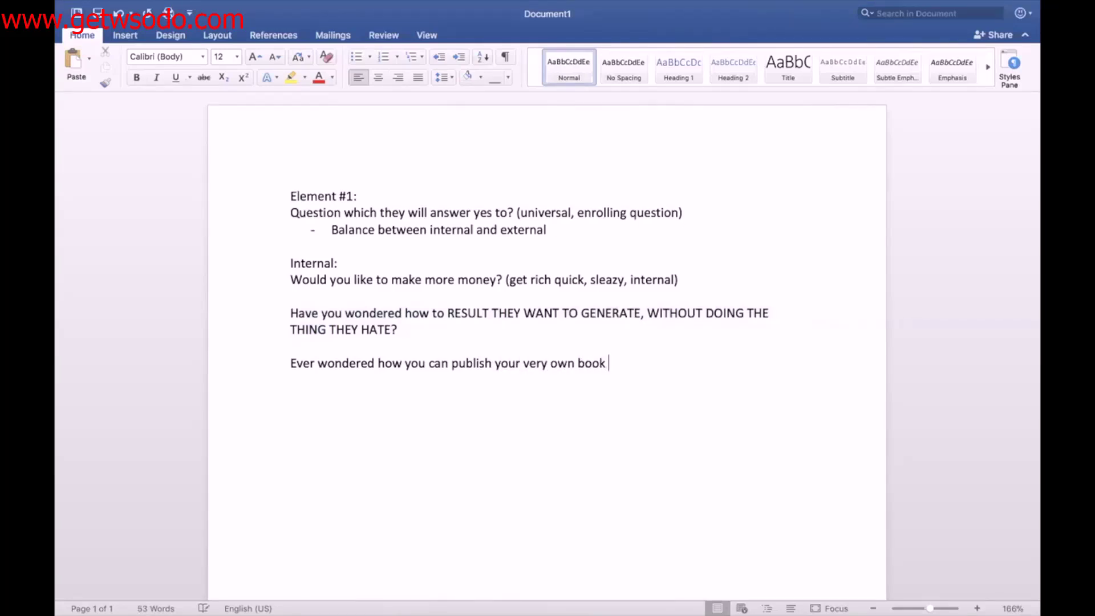
text(in a weekend, without wr)
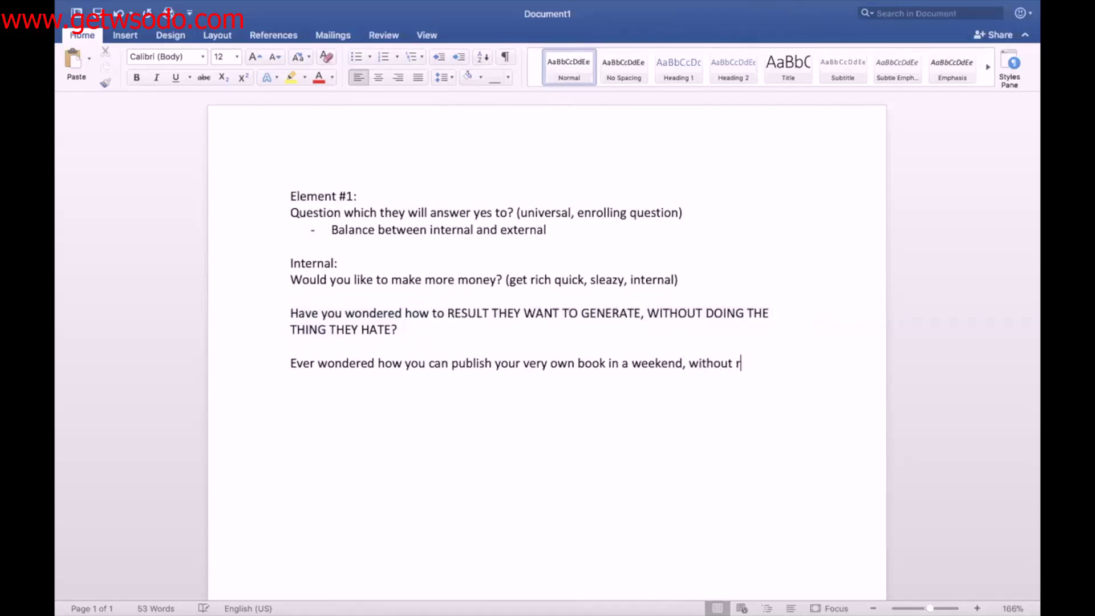
text(iting a single )
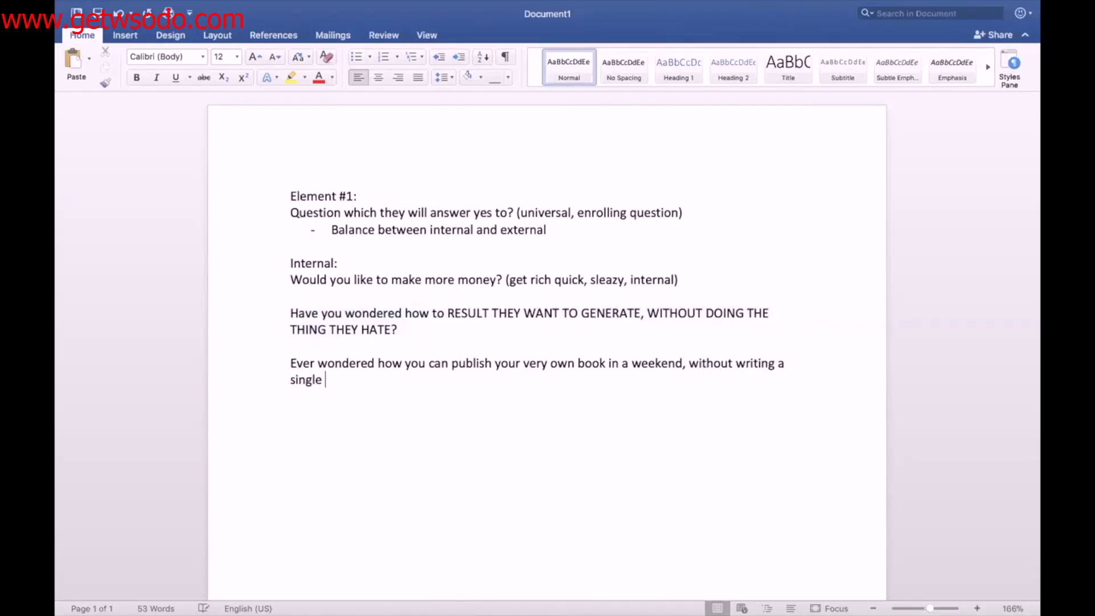
text(word?)
- Insert the label "Examples:" on its own line above the book-publishing question
key(Return)
text(Examp)
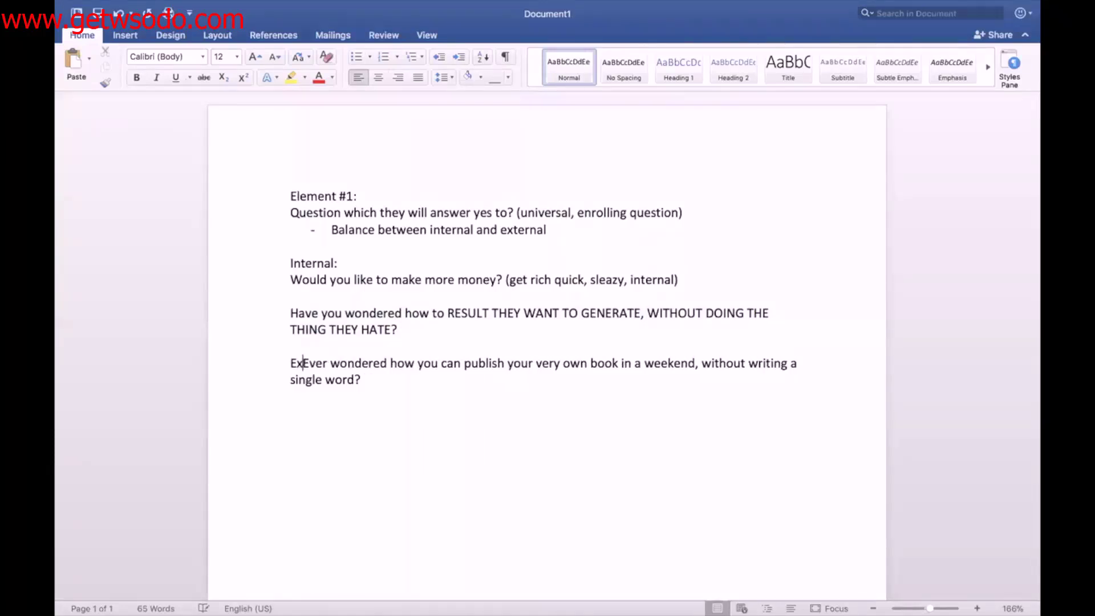
text(les:)
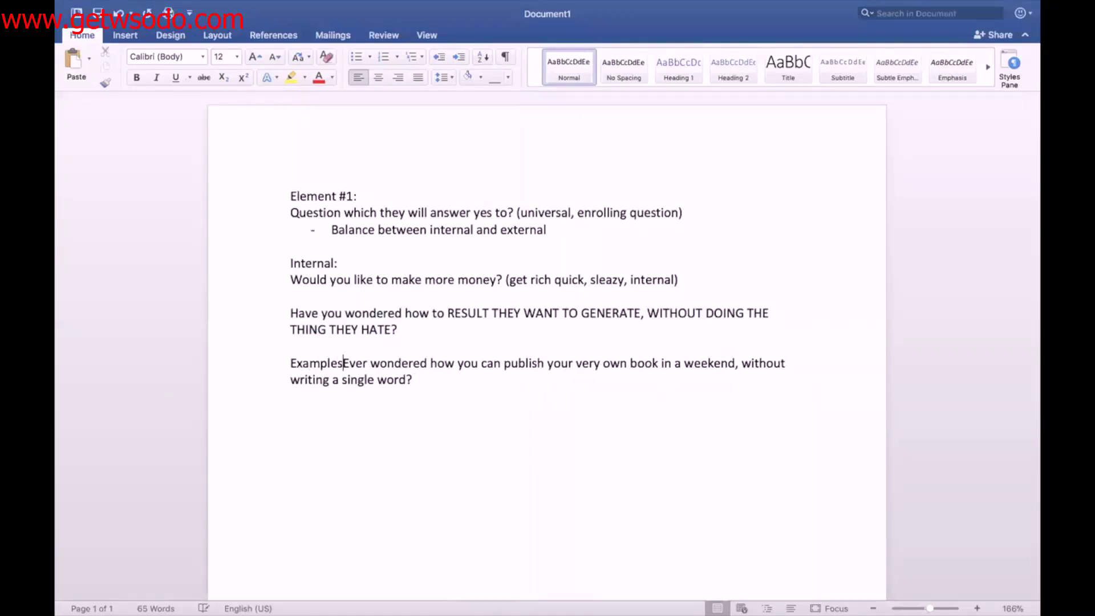
key(Return)
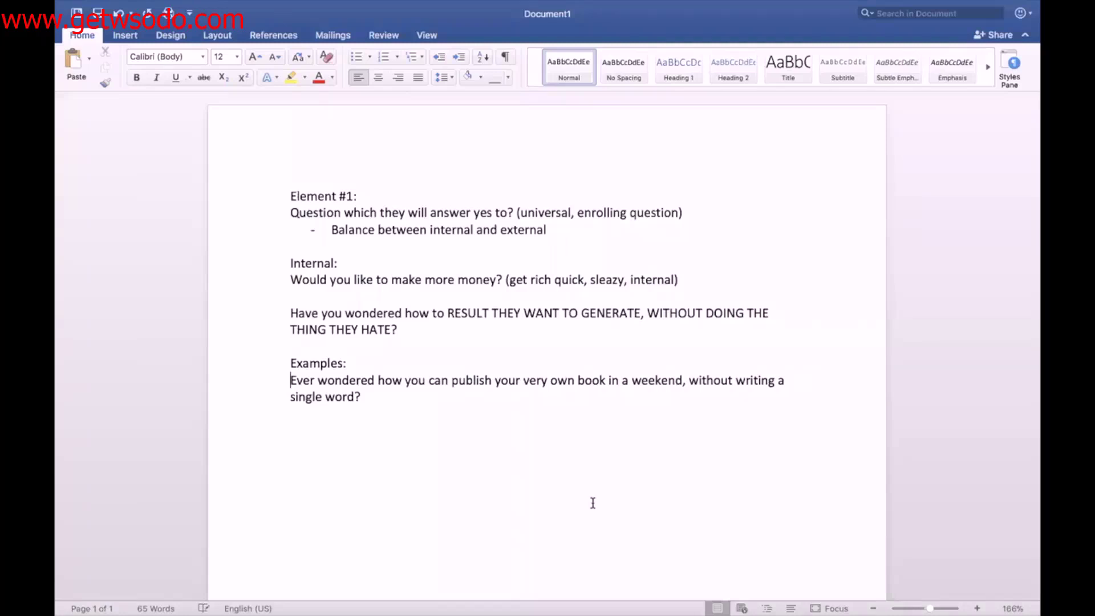
- Start a second example below the book-publishing question with "Ever wondered how you can conduct a"
click(445, 423)
click(411, 367)
drag(367, 398, 290, 376)
click(414, 405)
key(Return)
text(Ever wondered )
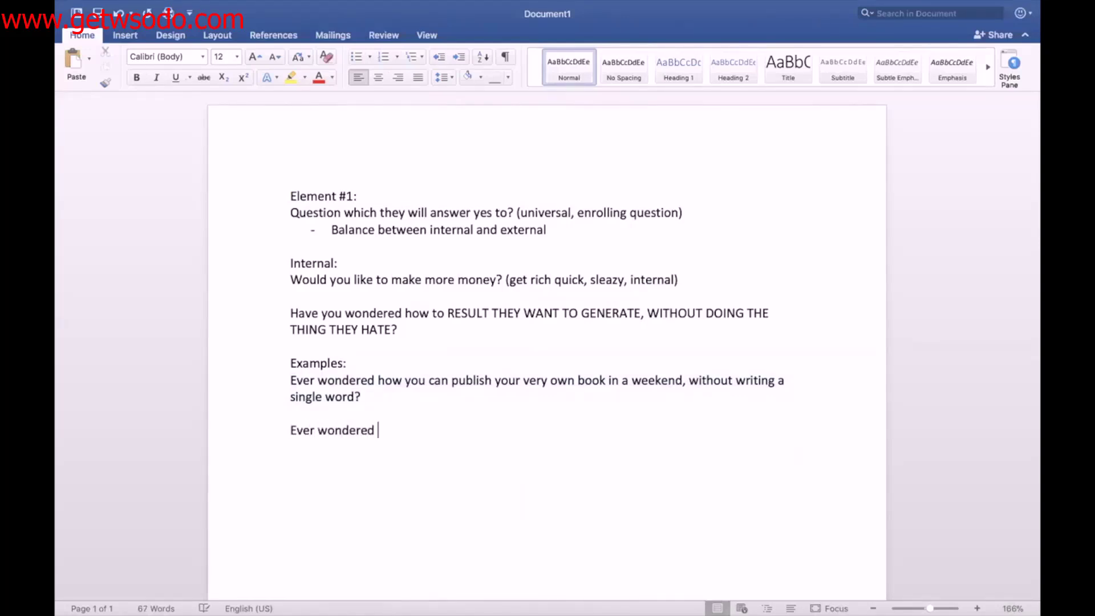
text(how )
text(you s)
key(BackSpace)
text(can conduct a )
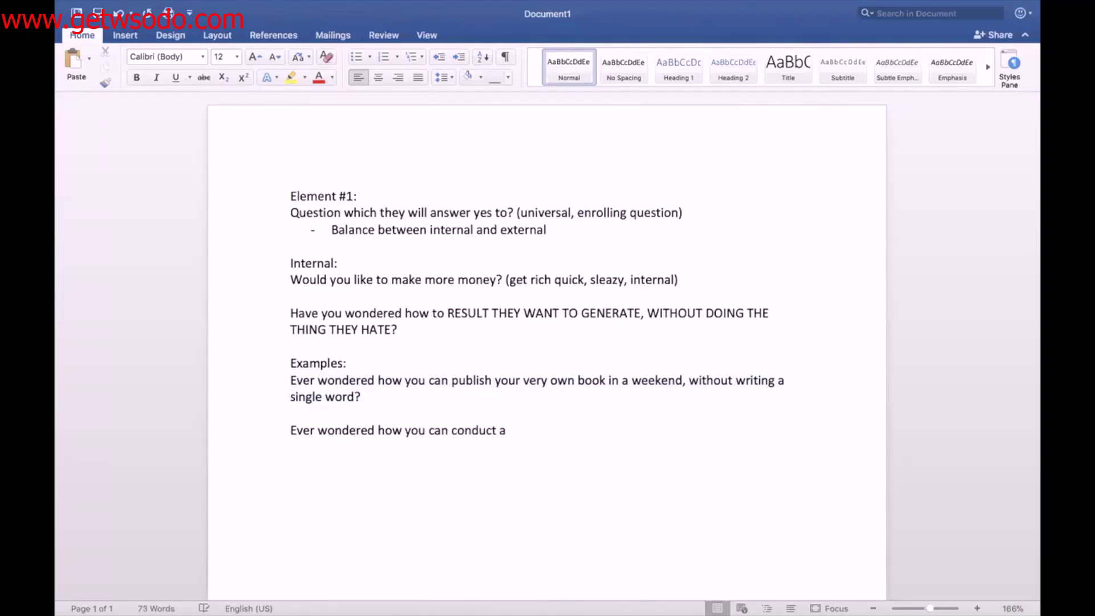
- Complete the second example with "webinar, and have your audience wanting to invest in what you have to offer, without being salesy, pushy or manipulative?"
text(webinar, and have your au)
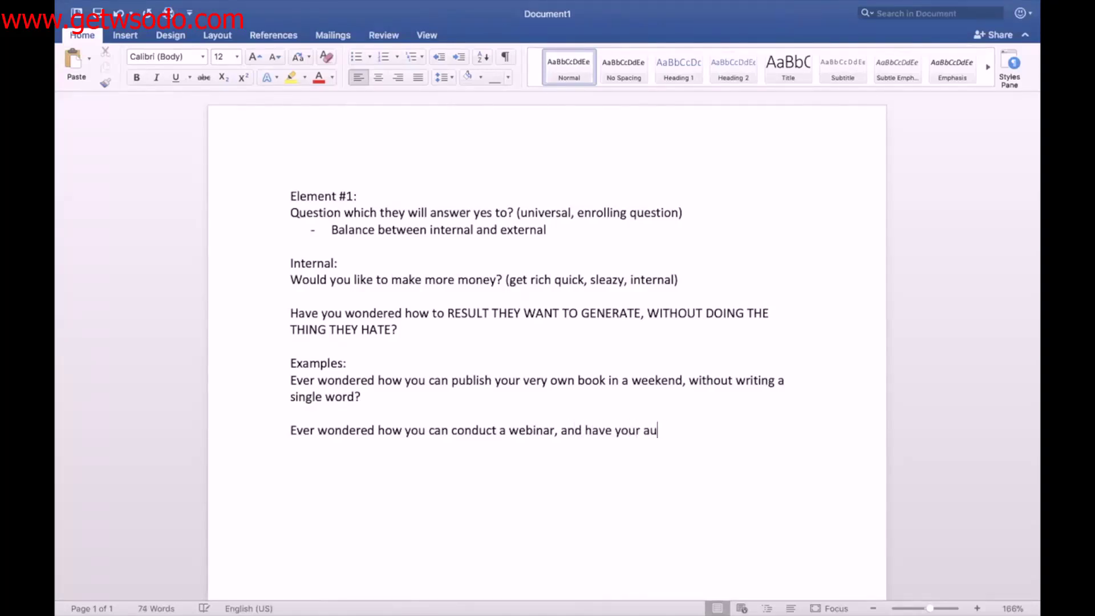
text(dience wanting)
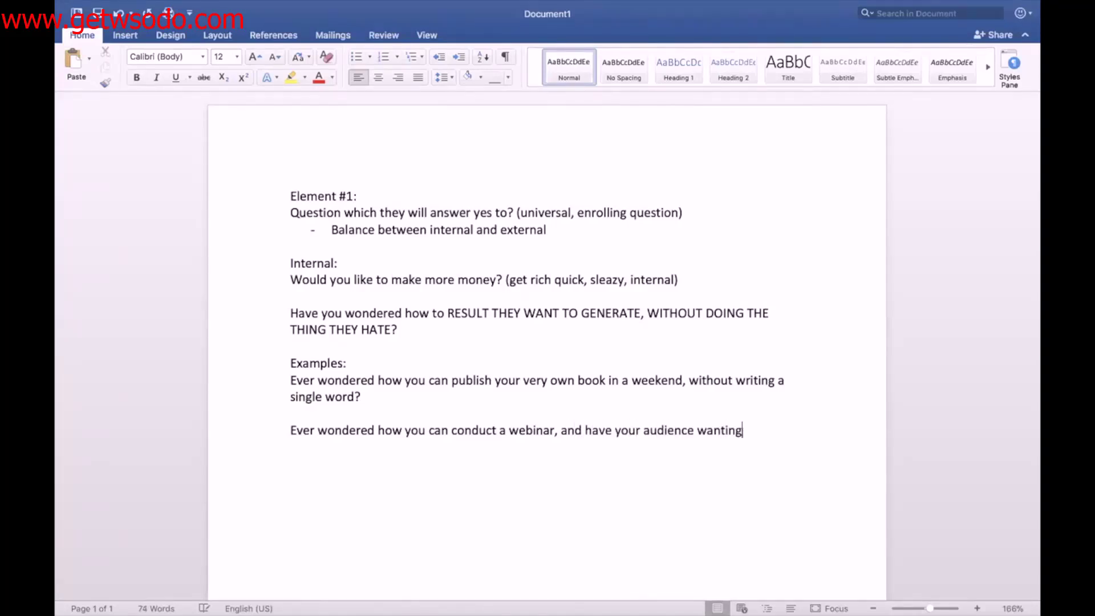
text( to invest in what you have to off)
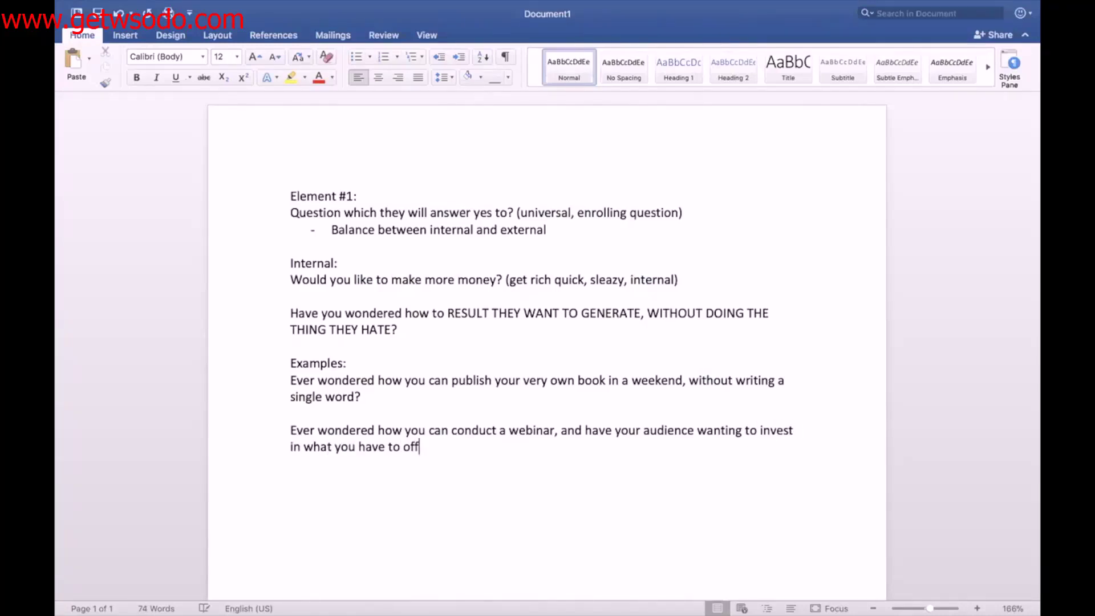
text(er, without being sales, pus)
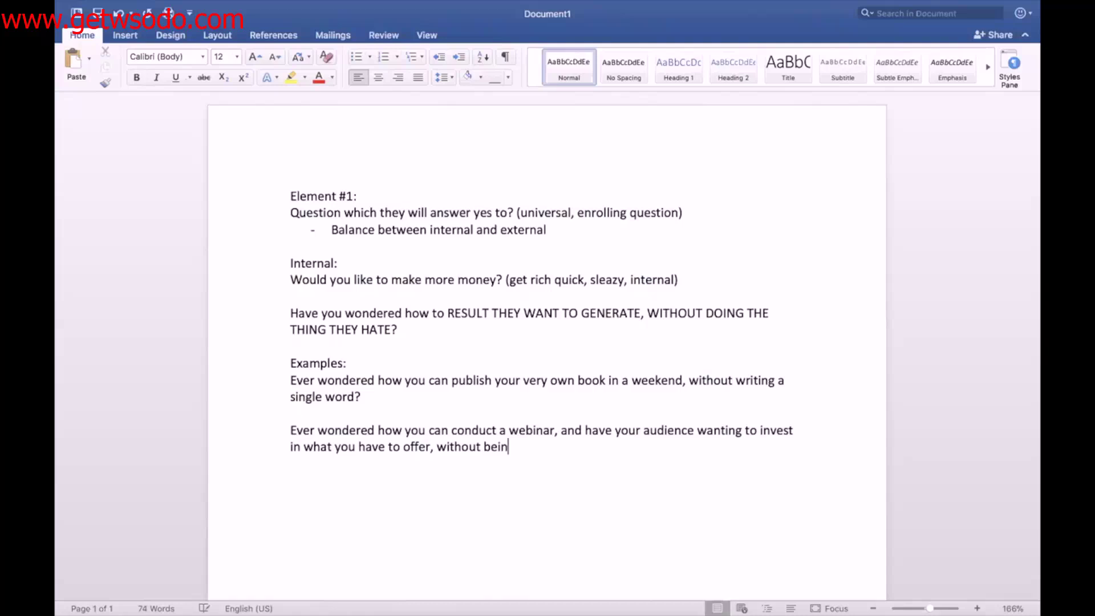
key(BackSpace)
key(BackSpace)
text(y, pushy or ma)
key(BackSpace)
key(BackSpace)
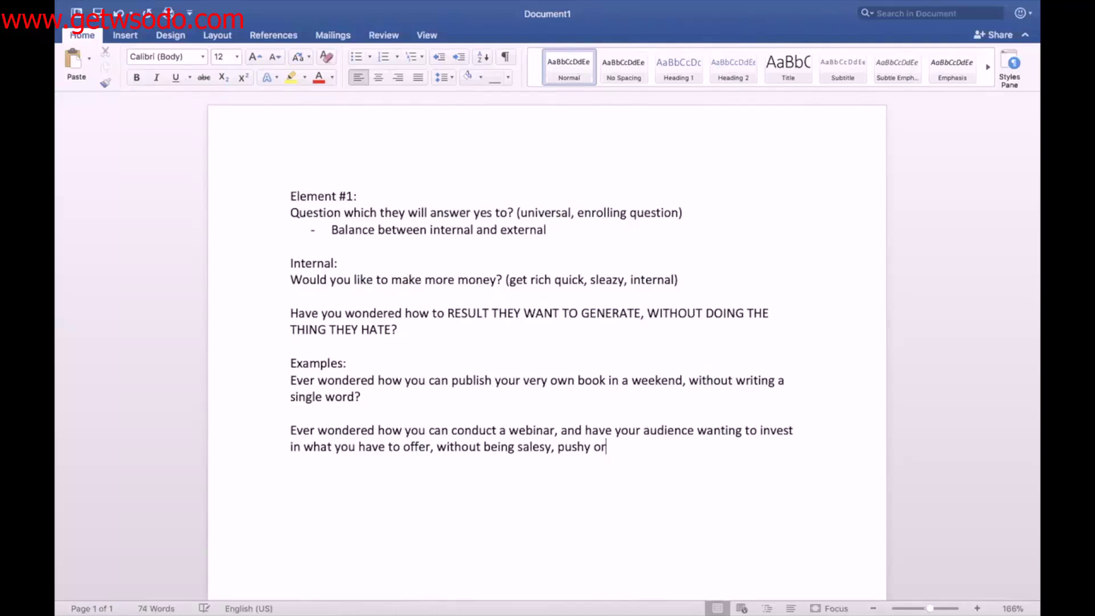
text(manipulative/)
key(BackSpace)
key(BackSpace)
text(?)
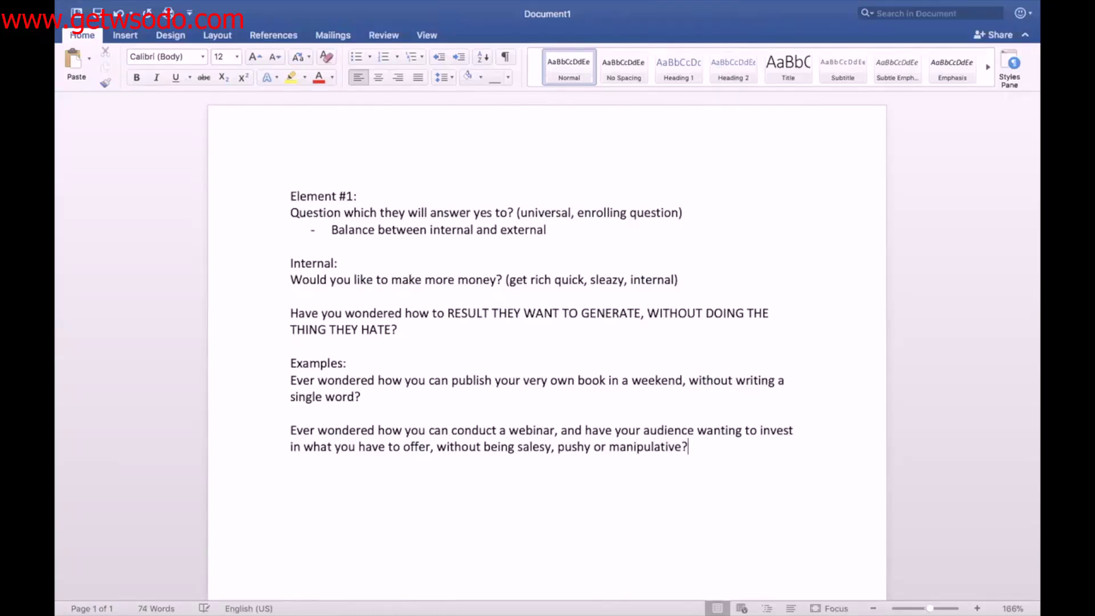
- Insert a blank line between the "Examples:" label and the book-publishing question
key(Return)
key(Return)
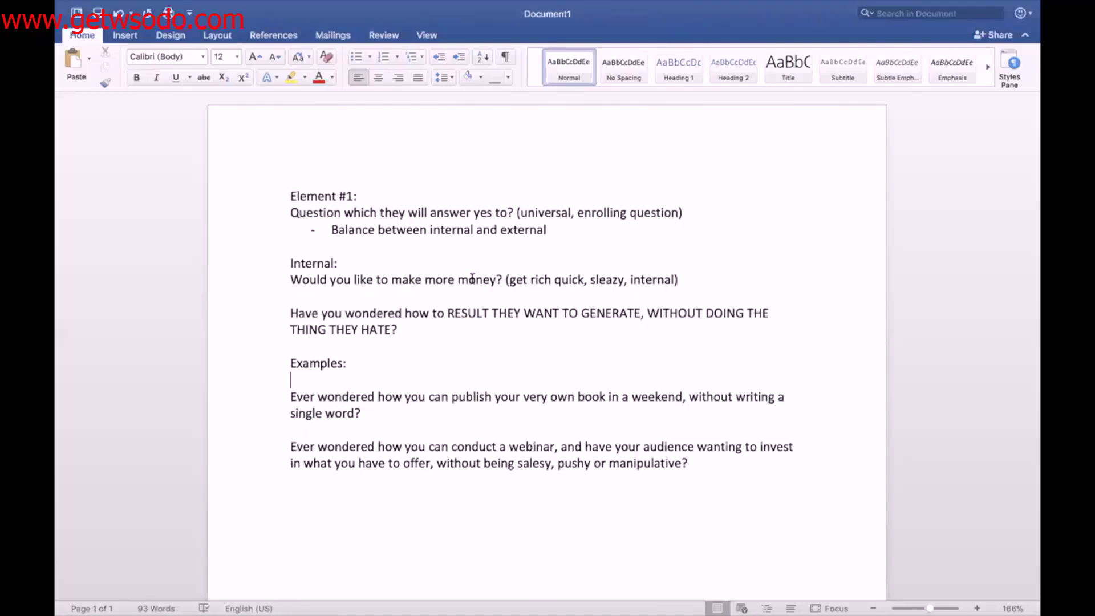
drag(376, 254, 270, 260)
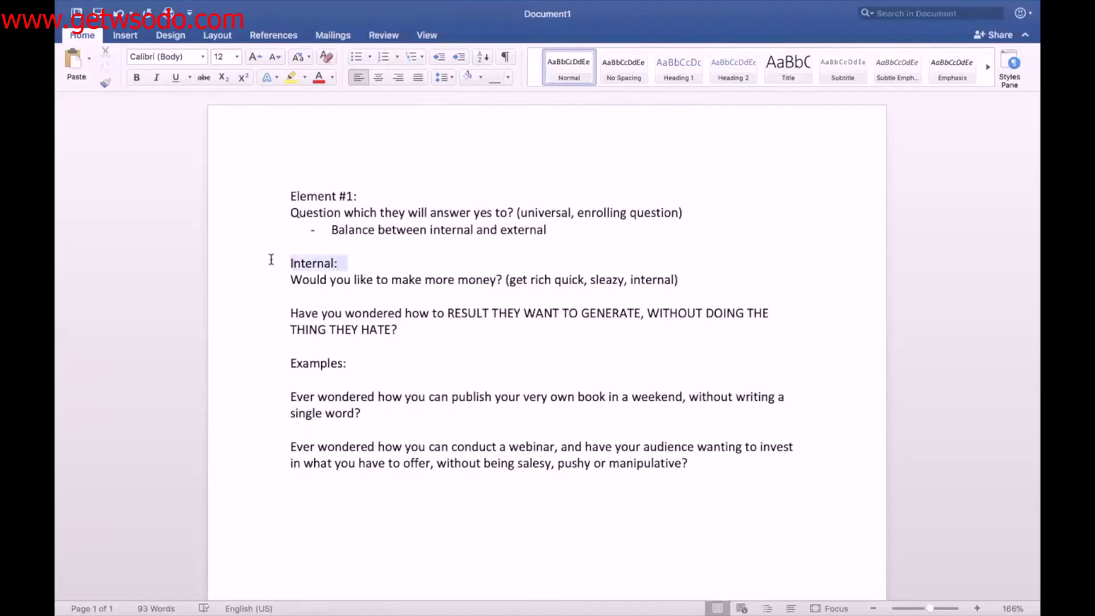
click(307, 271)
click(713, 468)
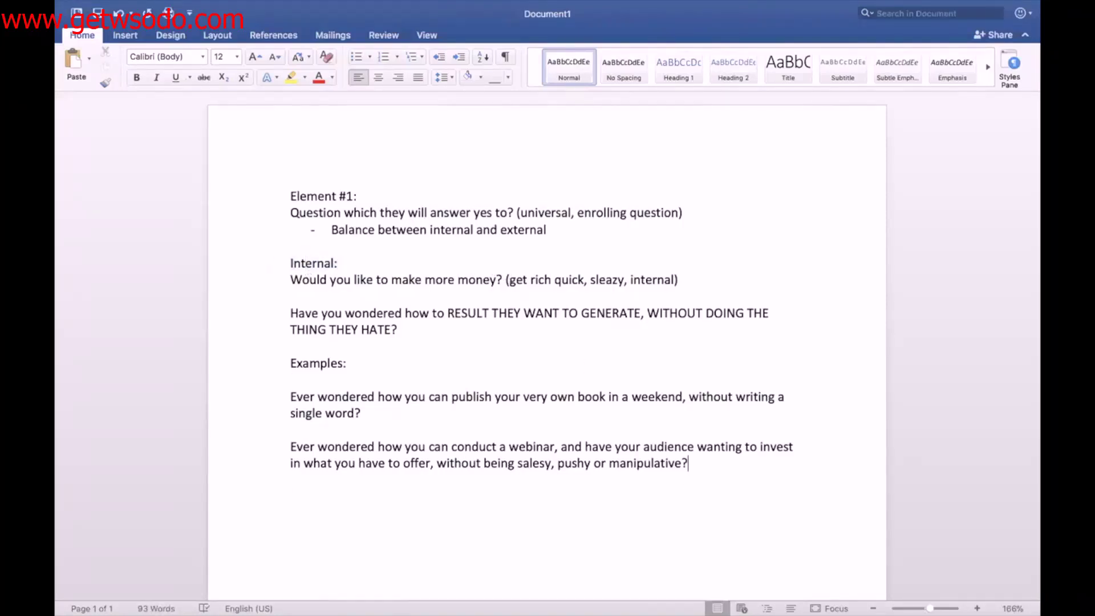
- Add the label "External:" below the "Would you like to make more money?" line, separated from it by a blank line
click(692, 279)
key(Return)
key(Return)
text(Exe)
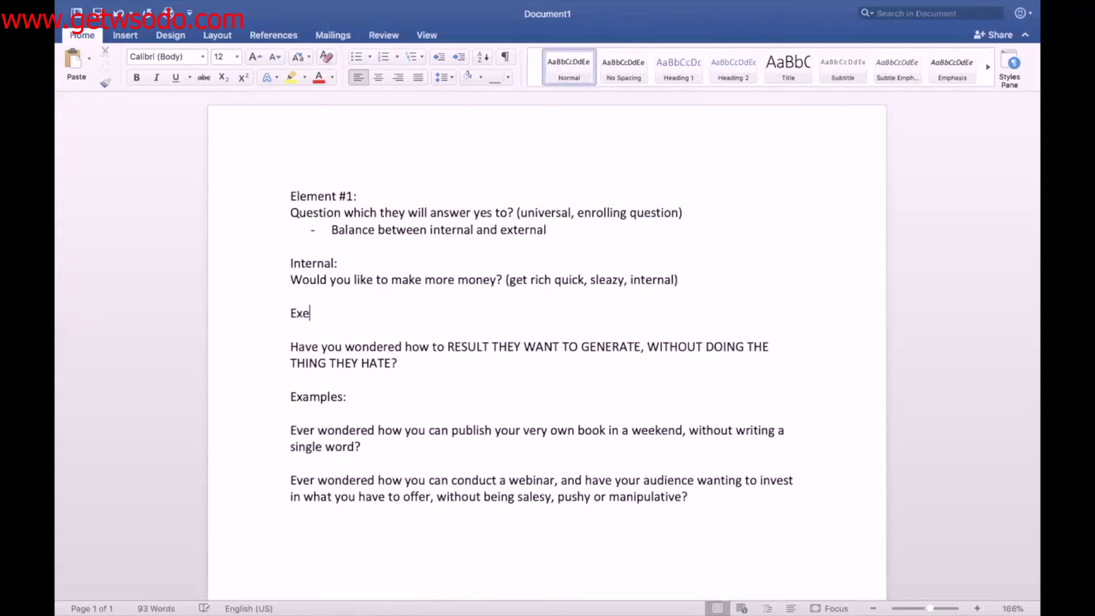
key(BackSpace)
text(ternal:)
key(Return)
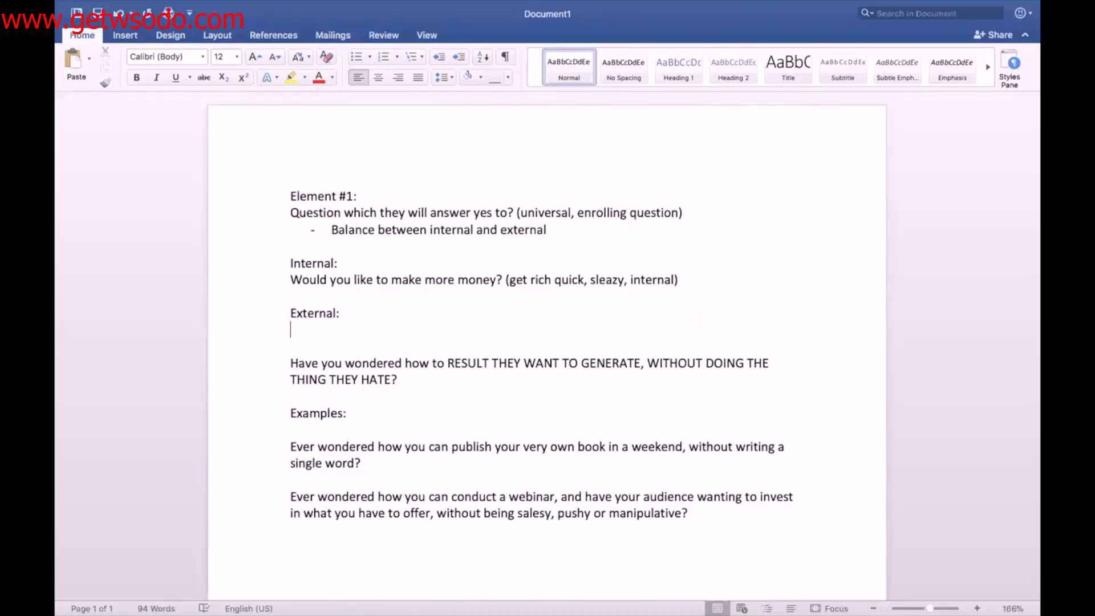
- Under the "External:" label, write "Taking care of the people around you. Making a difference. Changing lives. Sharing your message."
text(Taking care of the people aro)
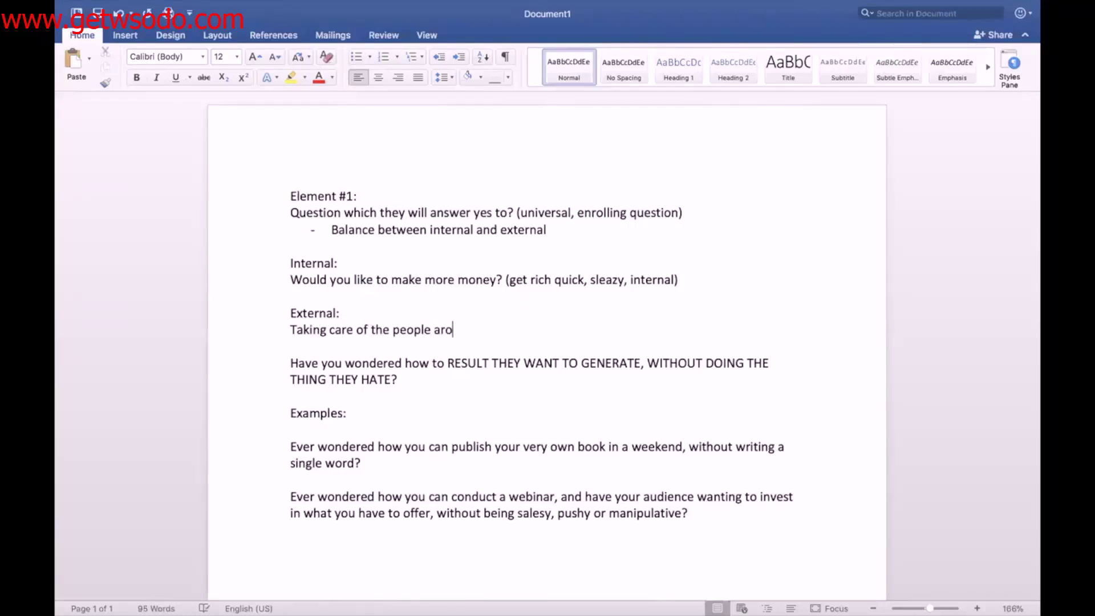
text(ound hyo)
key(BackSpace)
key(BackSpace)
key(BackSpace)
text(you. Making a dif)
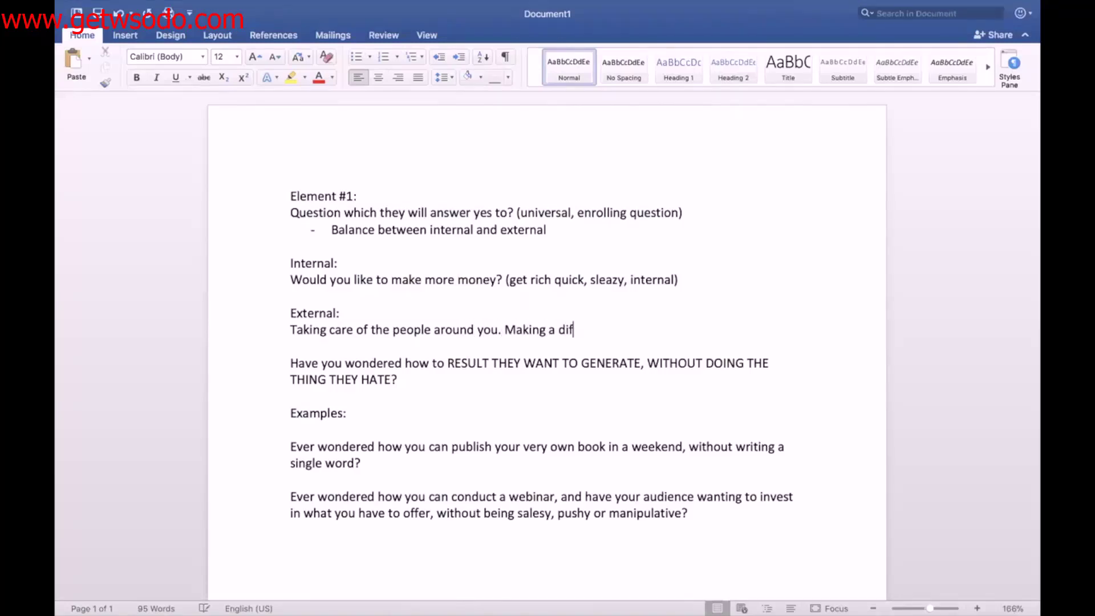
text(ference. Chan)
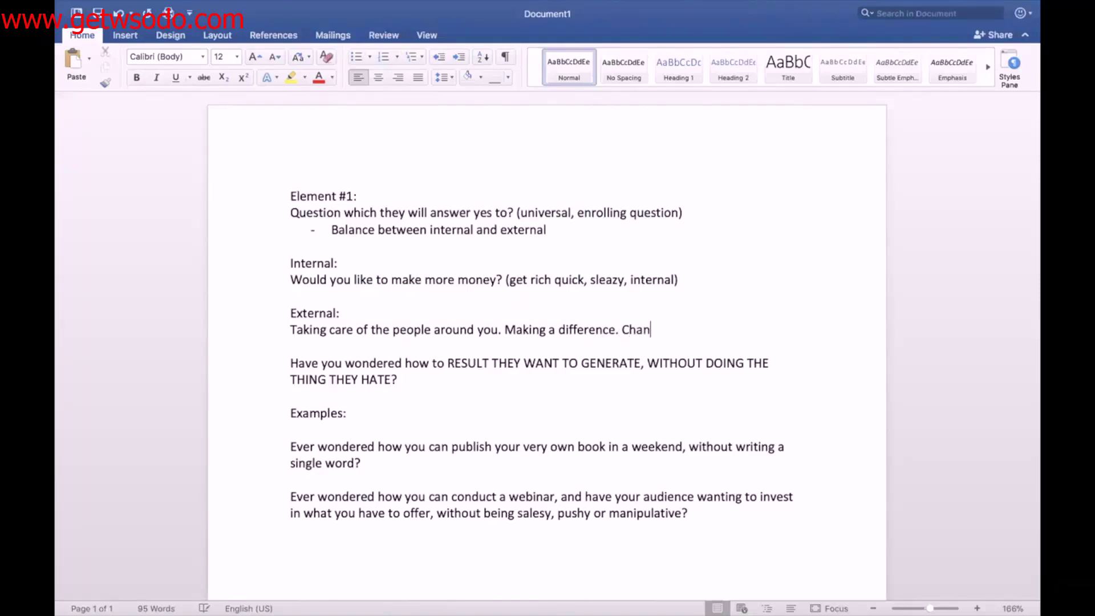
text(ging lives. Sharing your ms)
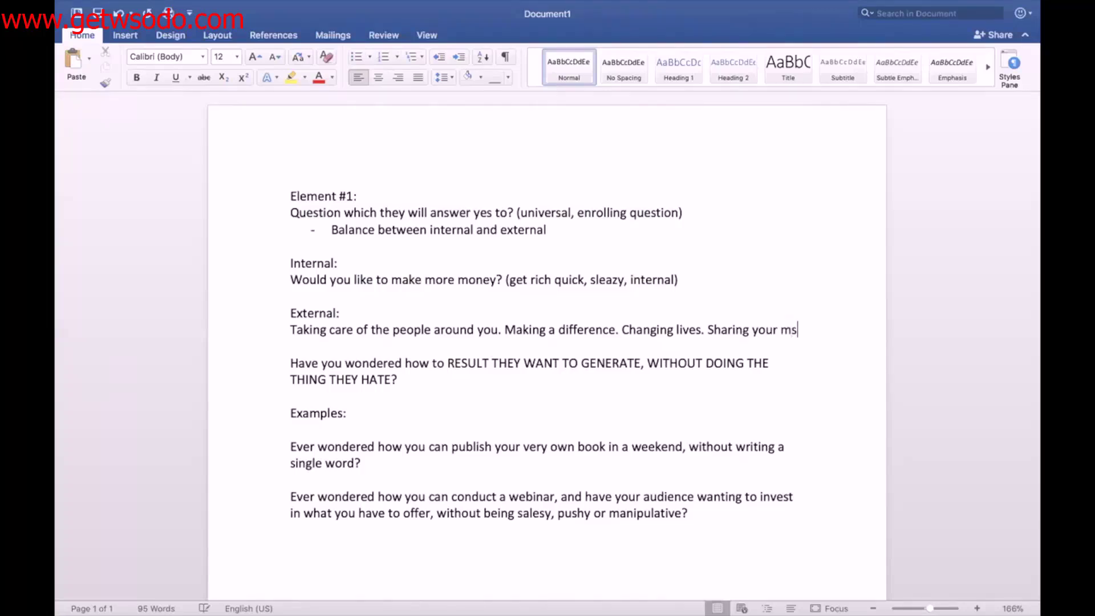
key(BackSpace)
text(essage)
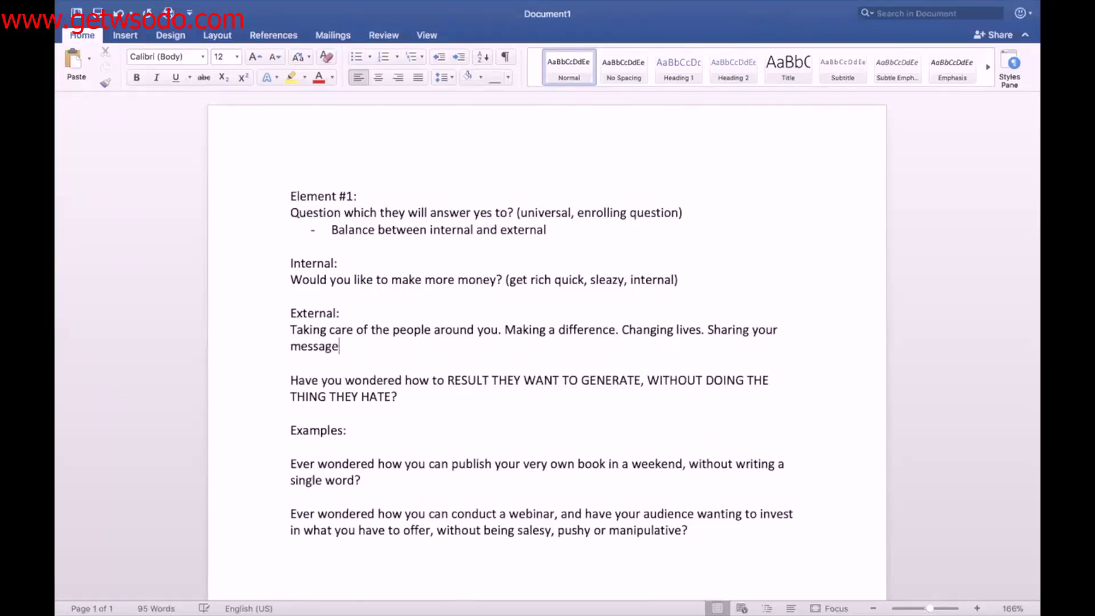
text(,)
scroll(435, 317, down, 1)
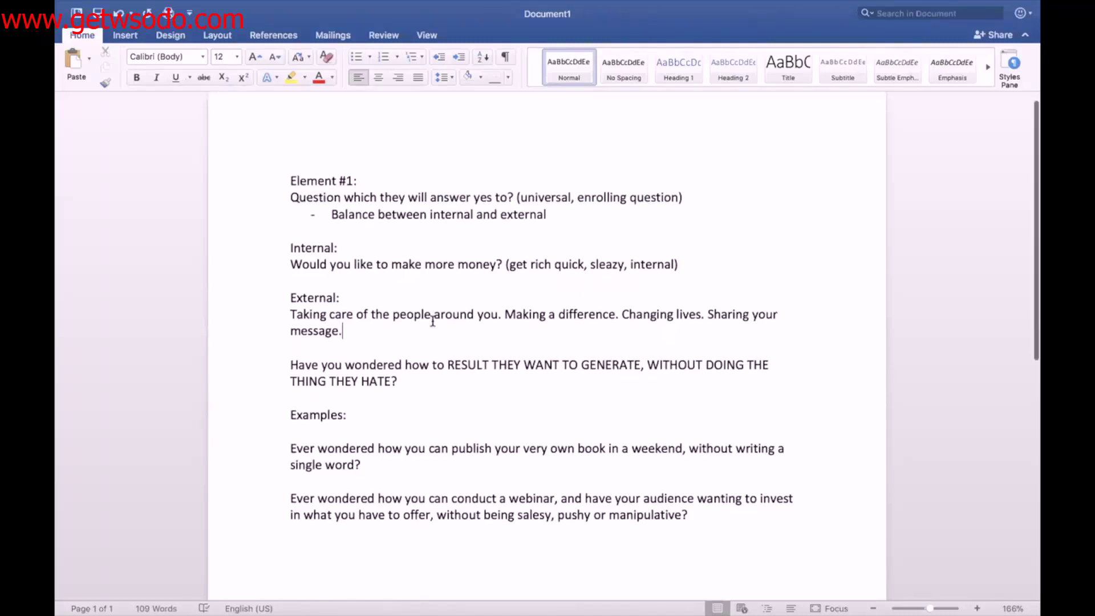
- Review the "Internal:" and "External:" sections against the book-publishing example, highlighting each one
click(307, 233)
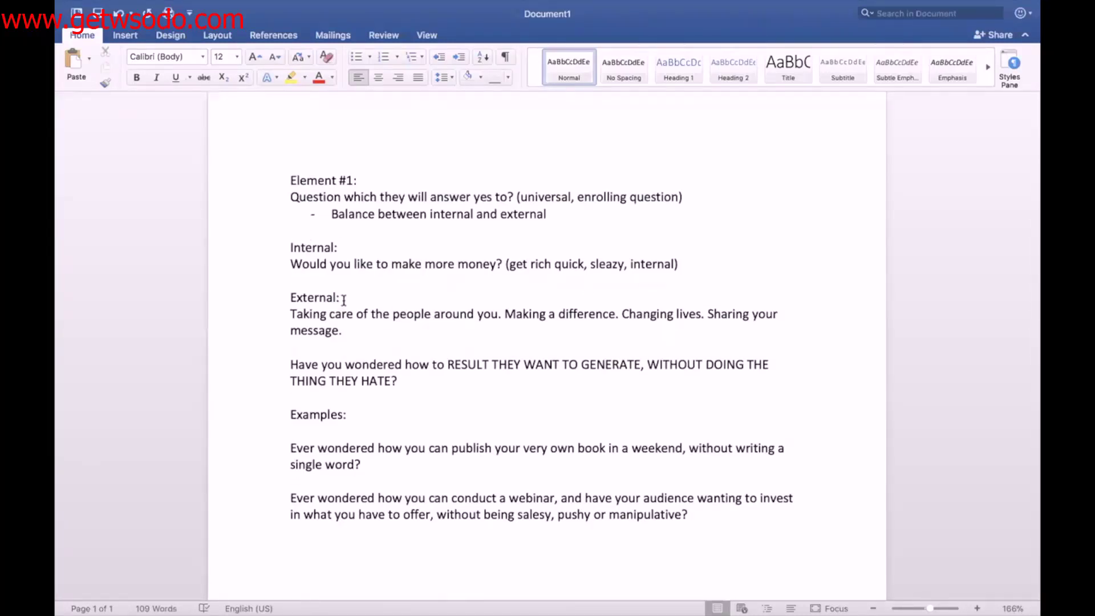
drag(344, 301, 279, 287)
drag(342, 247, 266, 244)
drag(347, 297, 291, 297)
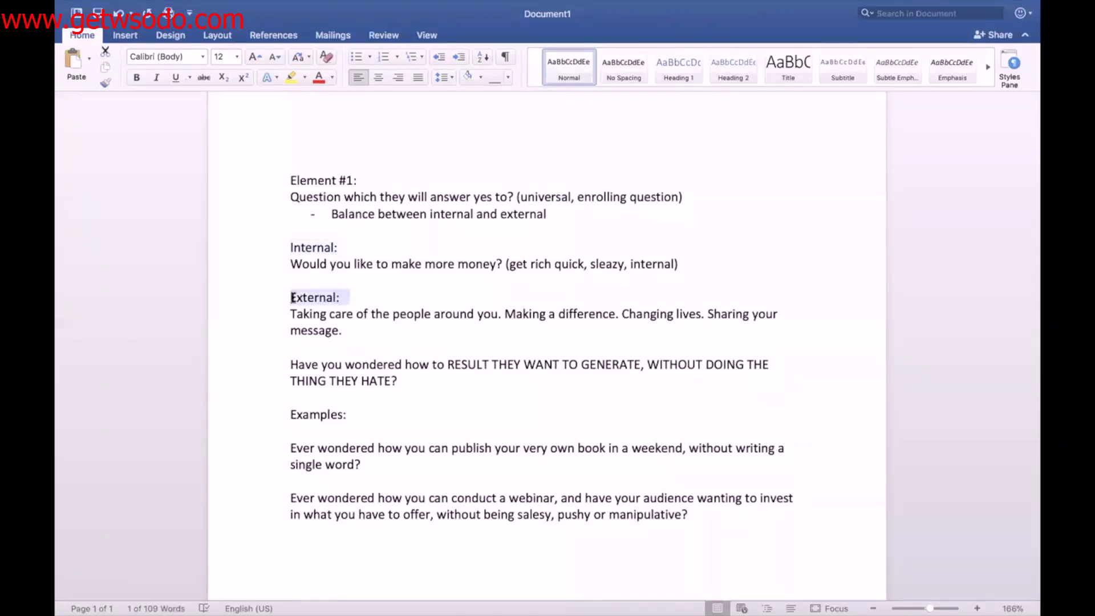
click(348, 381)
scroll(349, 381, down, 5)
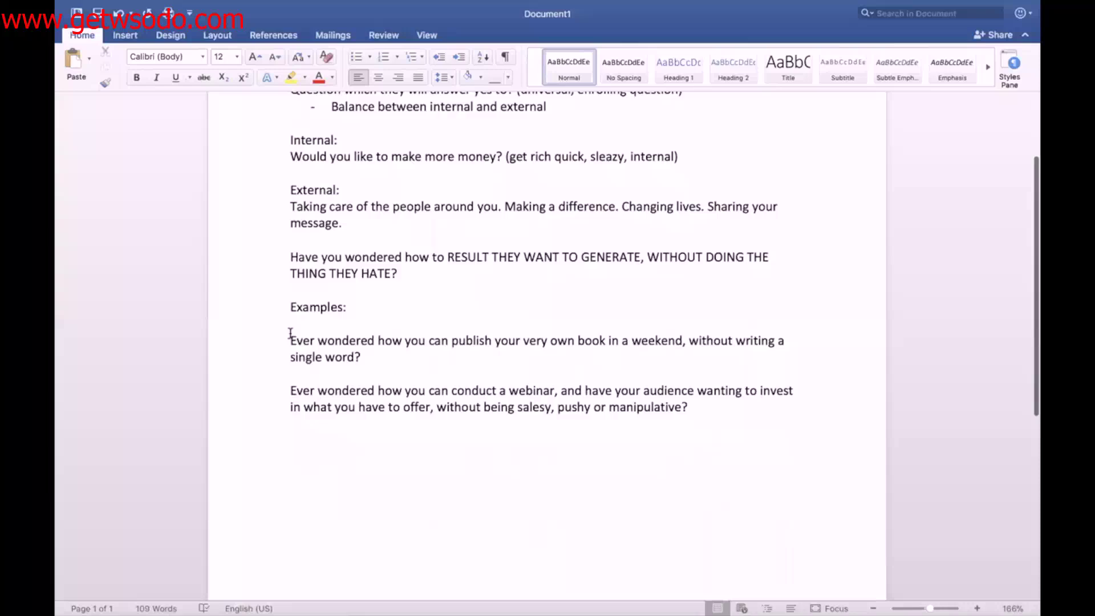
drag(289, 340, 374, 354)
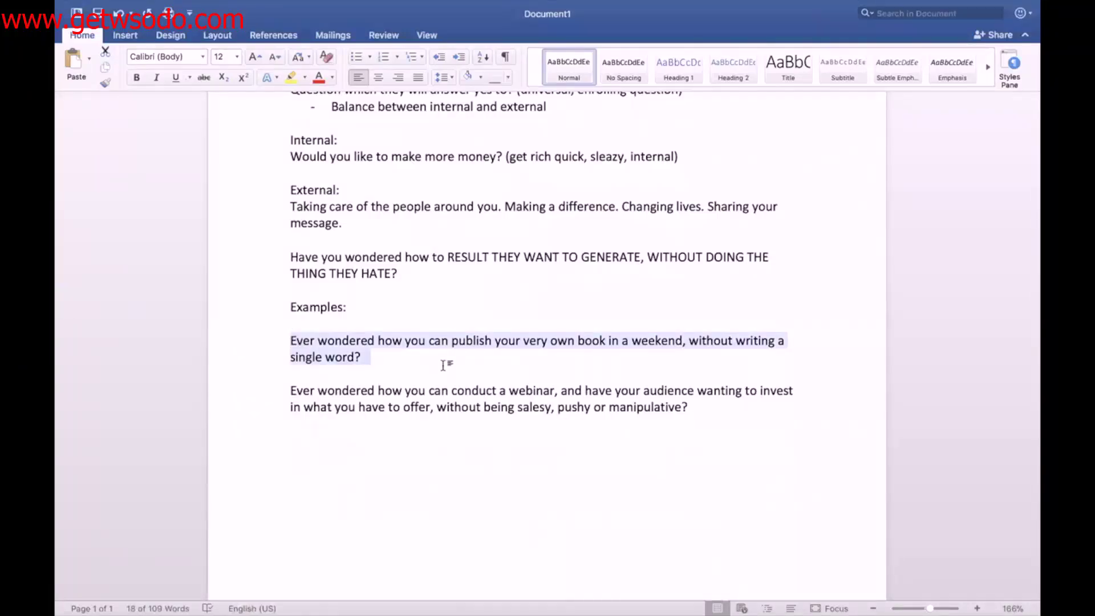
- Switch to the FB secrets guide, examine the Element #1 description and its sample ad question, and return to the Word notes
key(ctrl+Right)
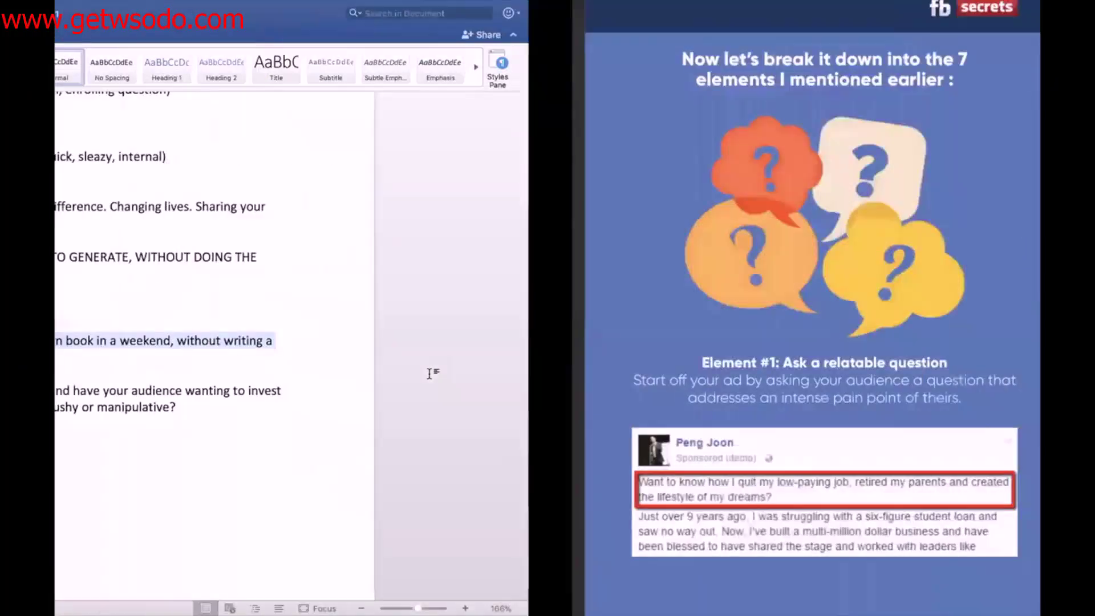
scroll(430, 374, up, 3)
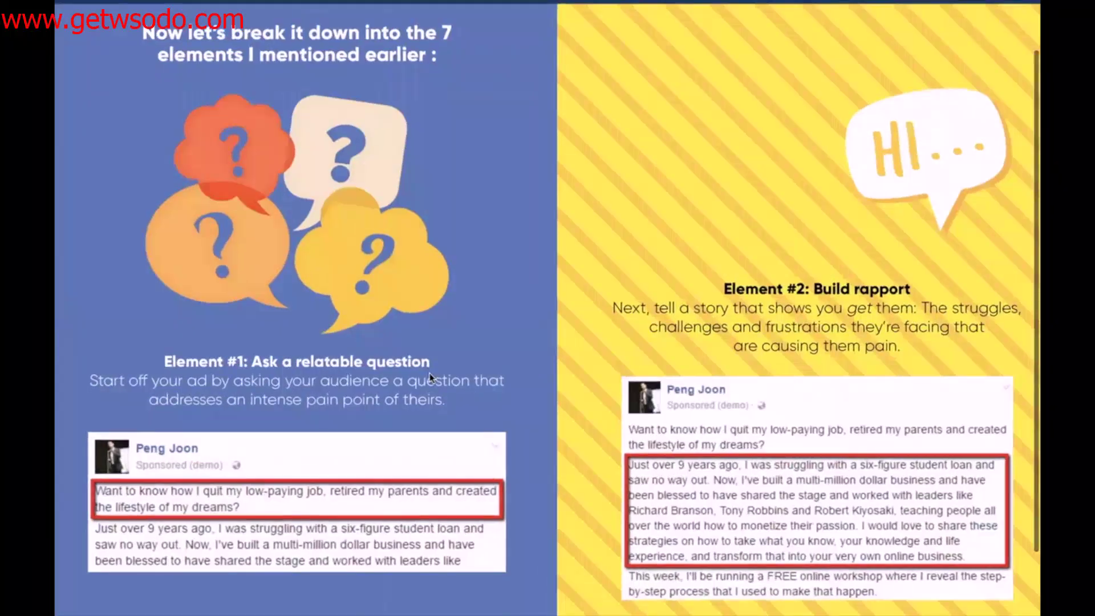
scroll(301, 432, down, 1)
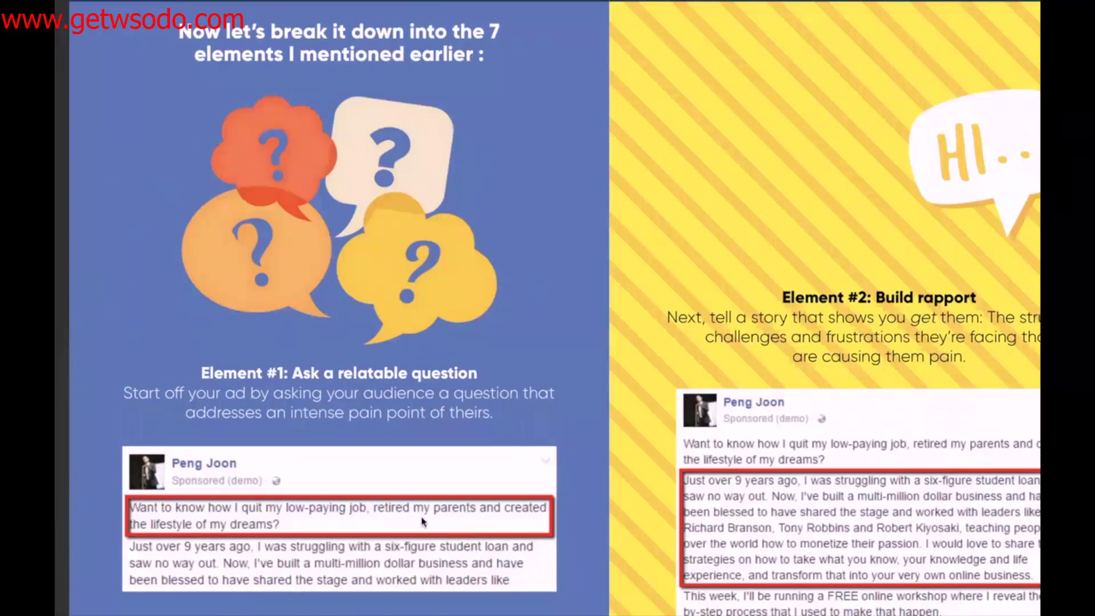
scroll(423, 520, down, 3)
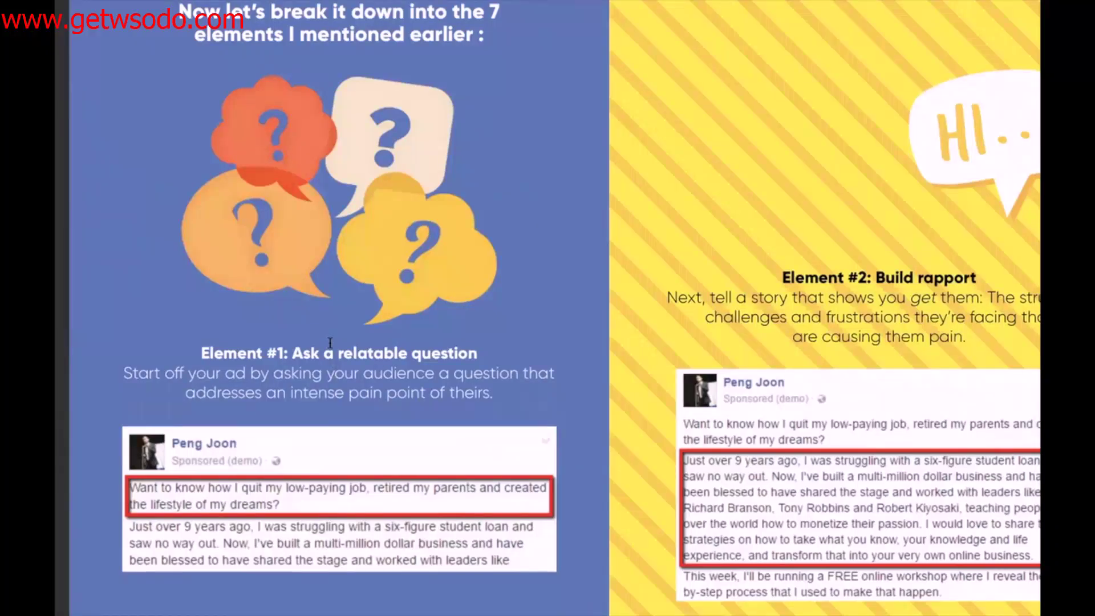
scroll(328, 344, down, 2)
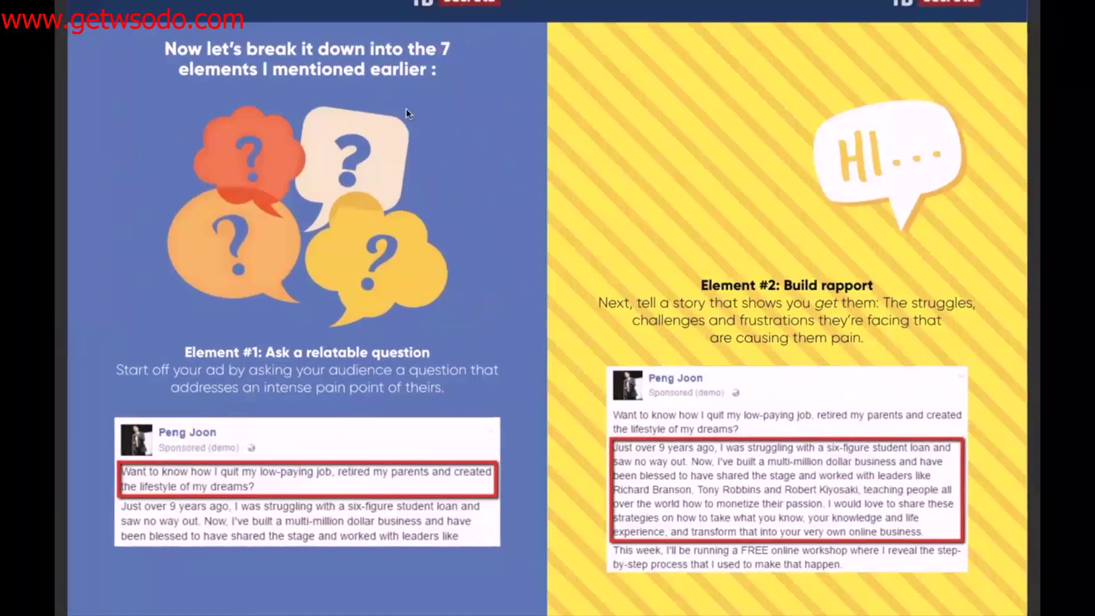
mouse_move(586, 7)
key(ctrl+Right)
click(477, 323)
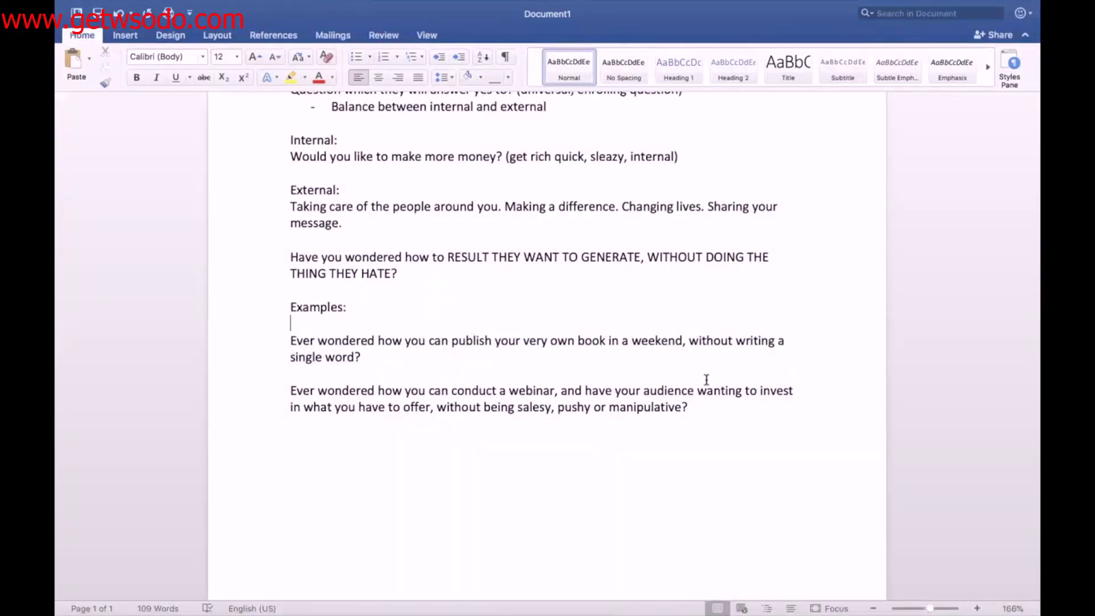
- Extend the "Element #1:" heading with the guide's title "Ask a Relatable Question" and leave a blank line below it
scroll(656, 384, up, 3)
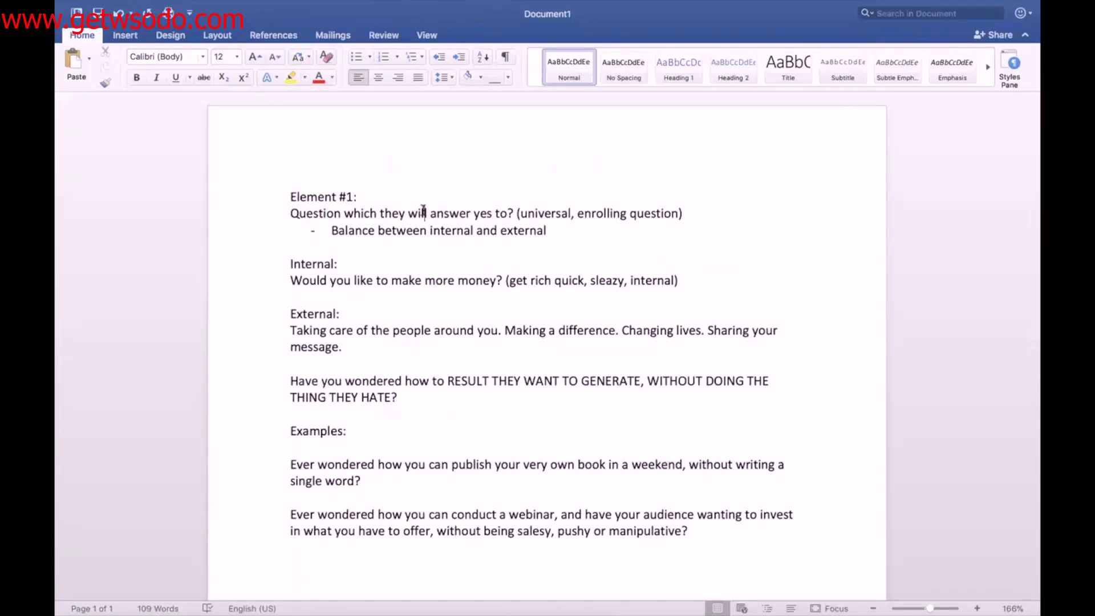
click(416, 195)
key(ctrl+Right)
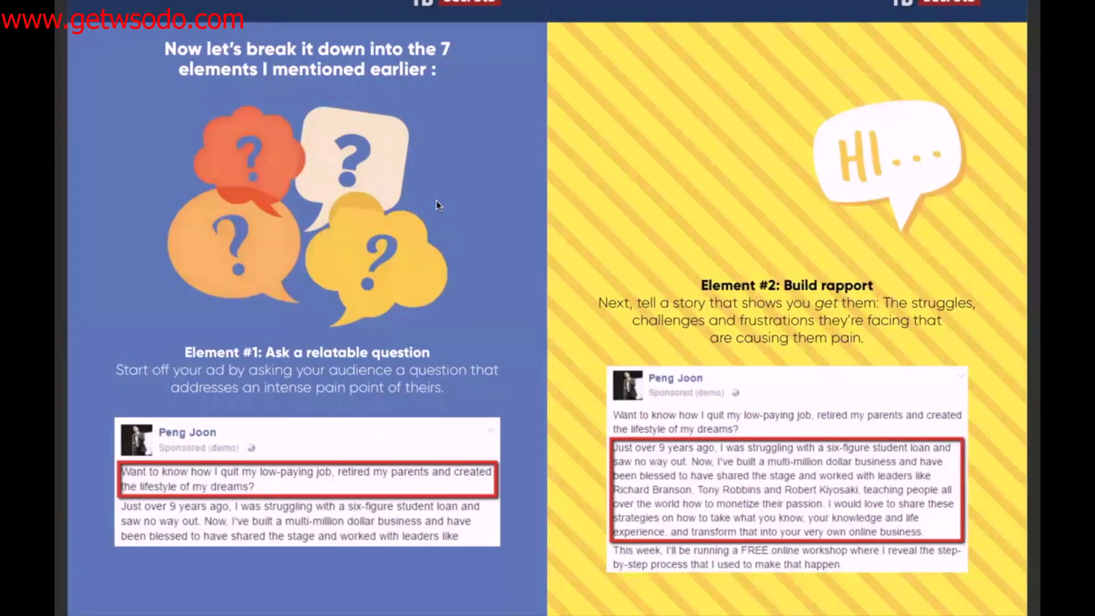
key(ctrl+Left)
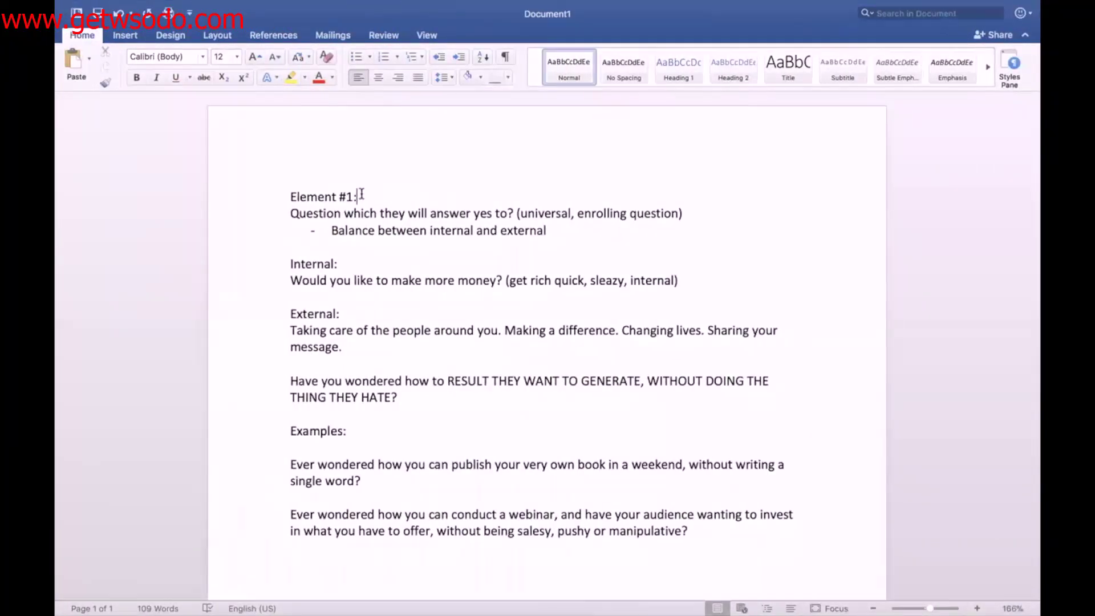
text(Ask a Relate)
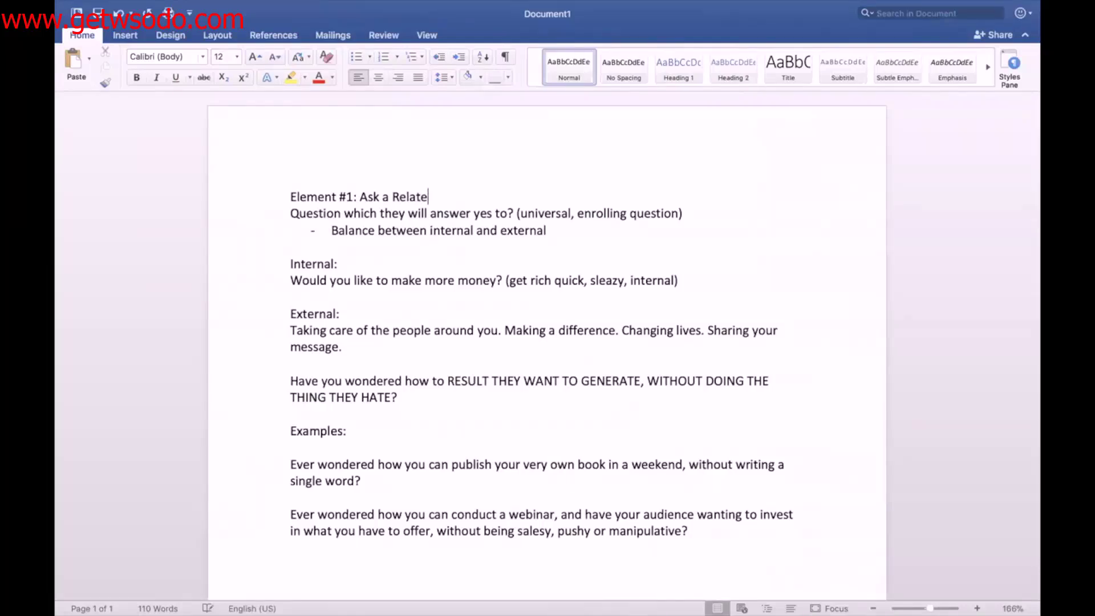
key(BackSpace)
text(able Questions)
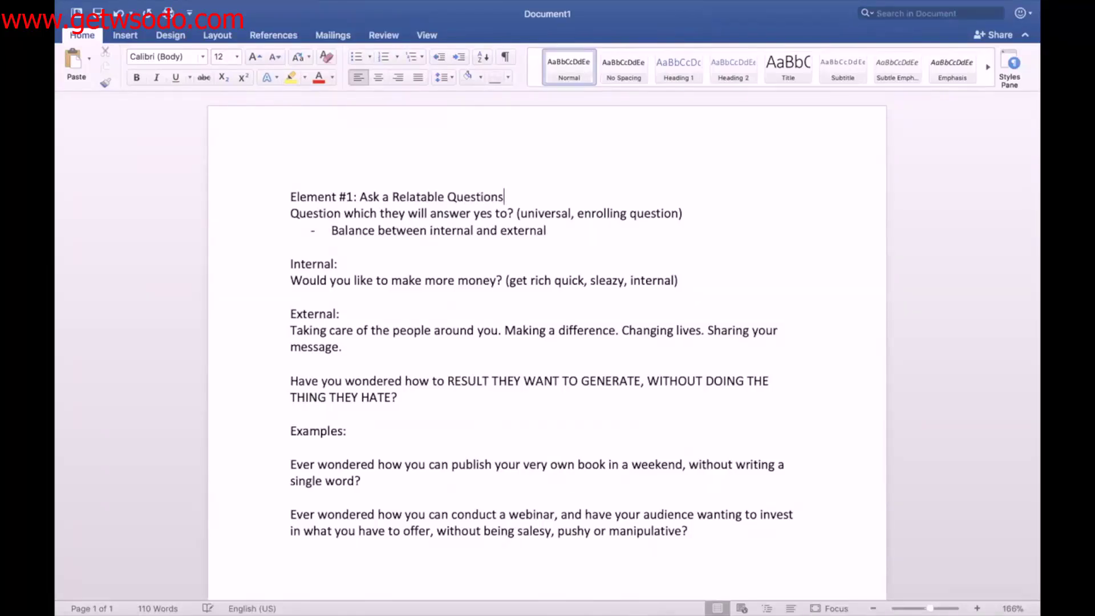
key(Return)
- Compare the Word heading with the Element #1 title in the FB secrets guide, ending in the guide
key(ctrl+Right)
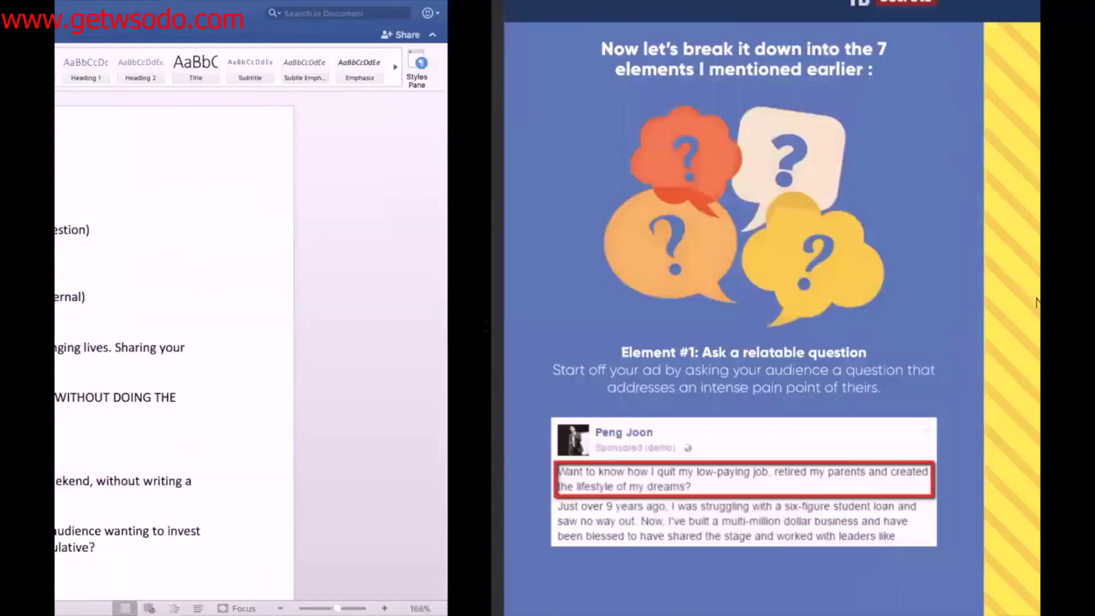
key(ctrl+Left)
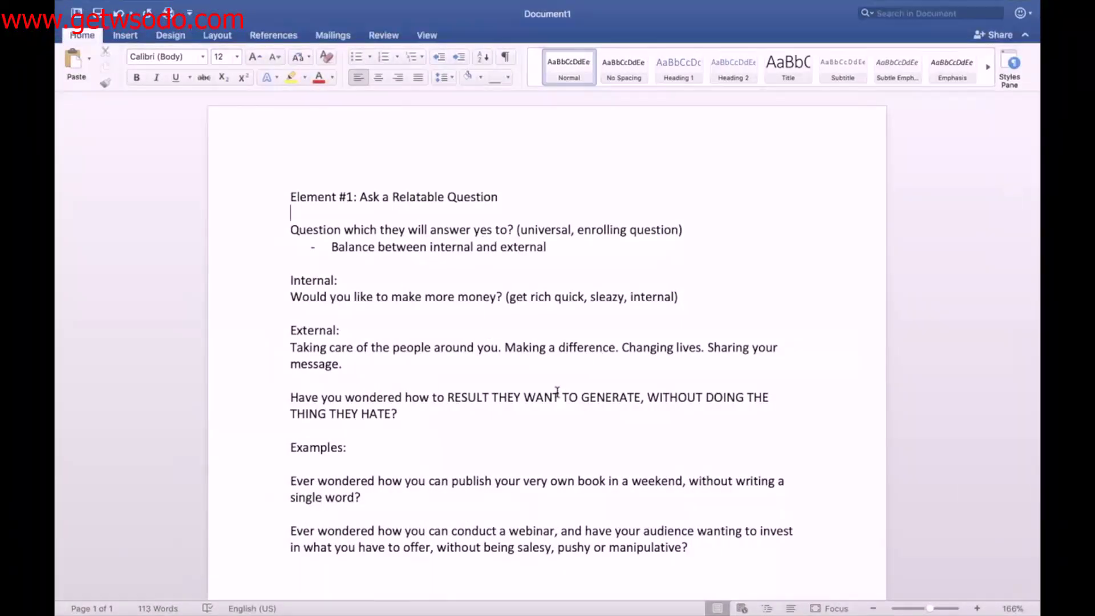
key(ctrl+Right)
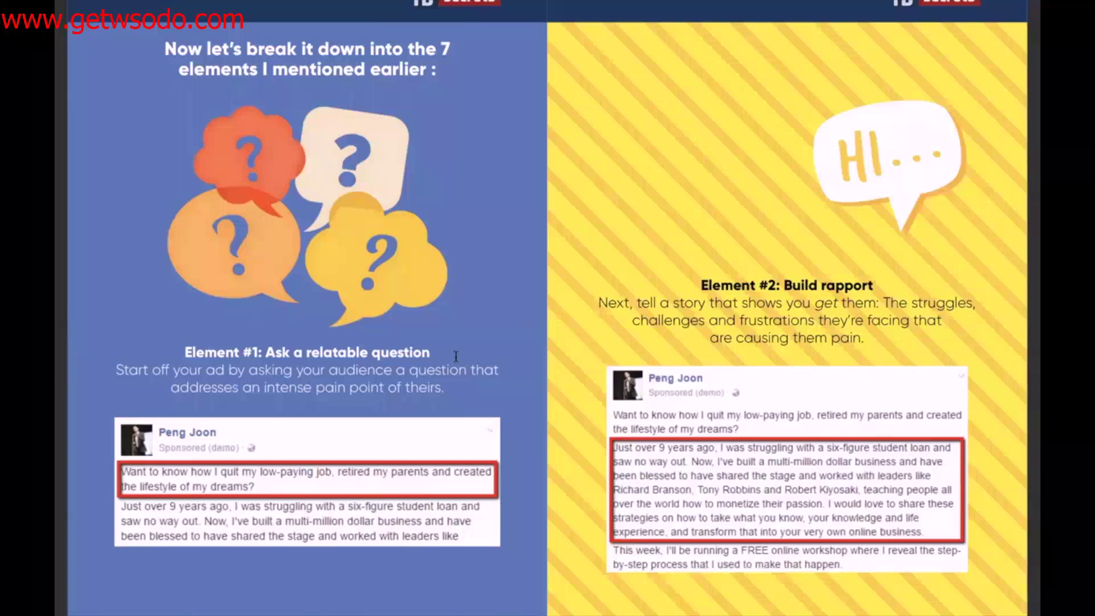
- Return to the Word notes and place the cursor at the start of the "Element #1: Ask a Relatable Question" heading
key(ctrl+Left)
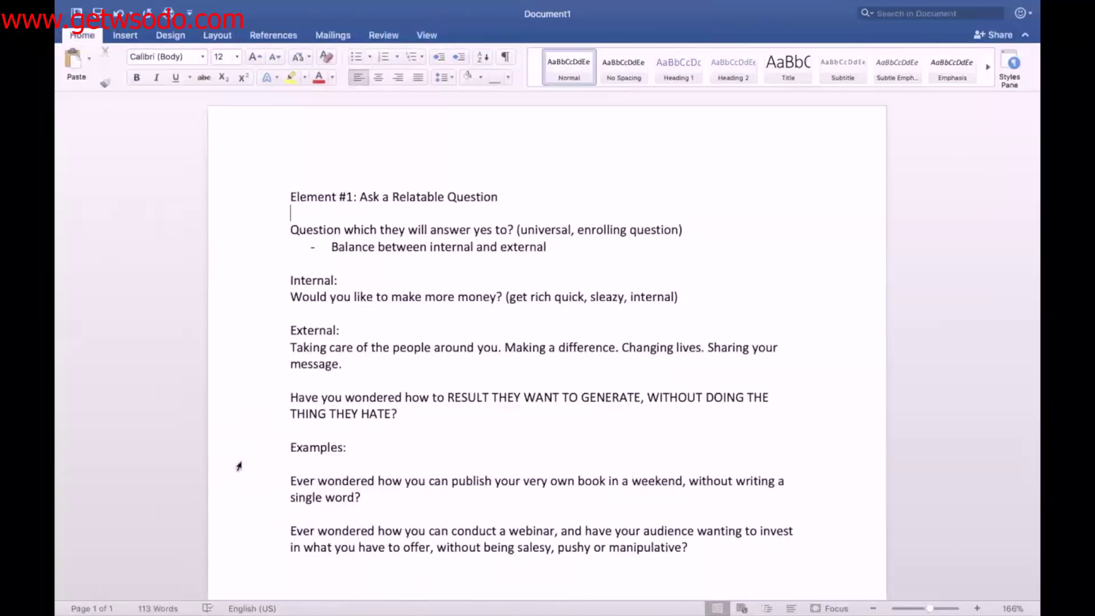
click(335, 216)
click(289, 189)
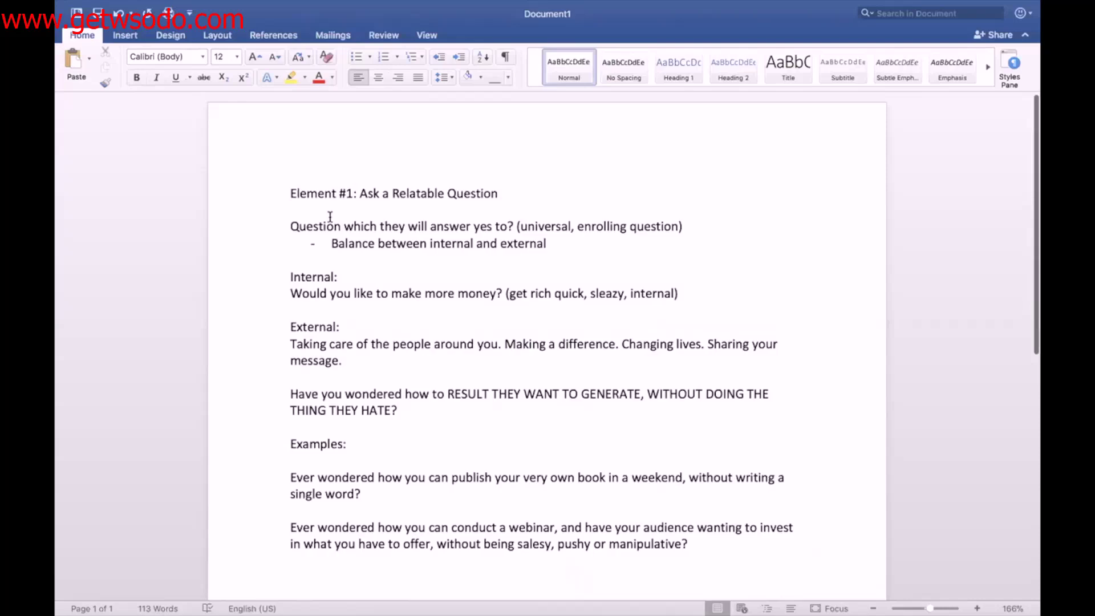
scroll(679, 313, down, 1)
- Switch to the FB secrets guide and bring up an enlarged view of the annotated example ad on page 5
key(ctrl+Right)
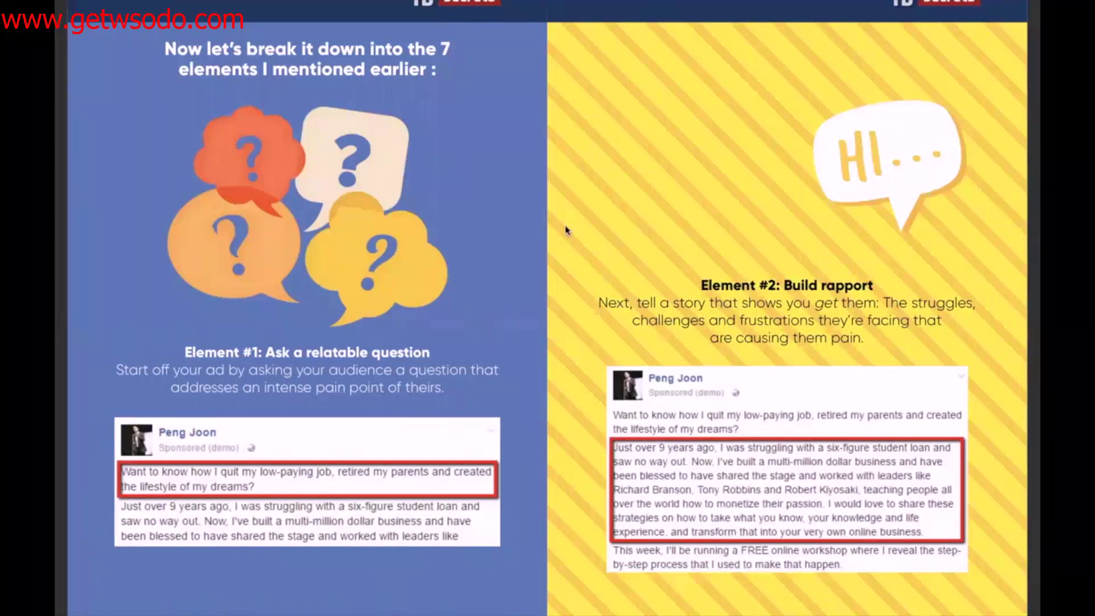
key(Right)
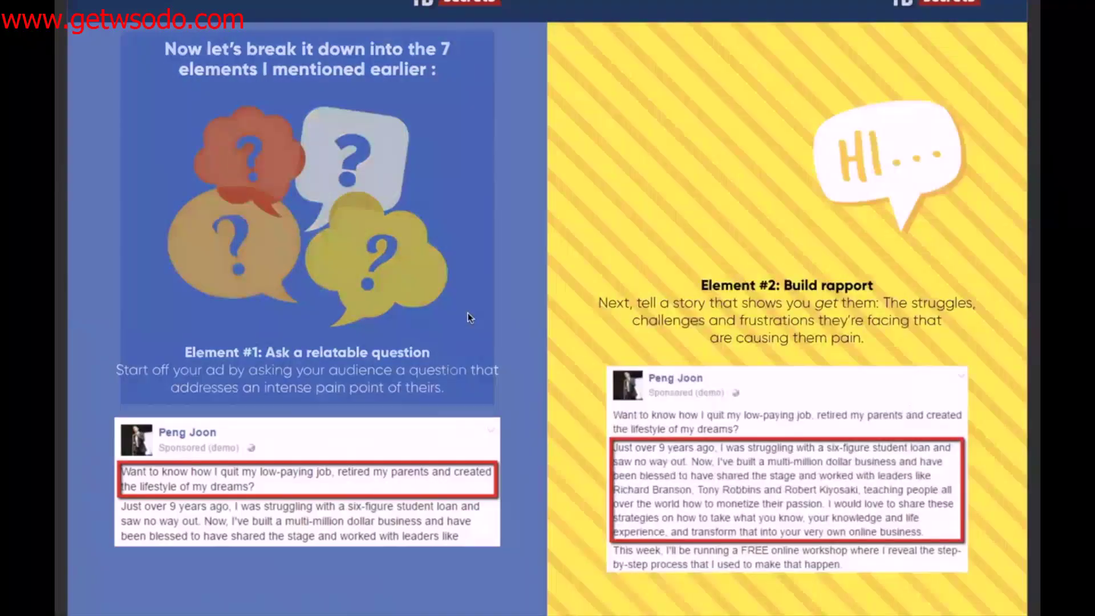
key(Left)
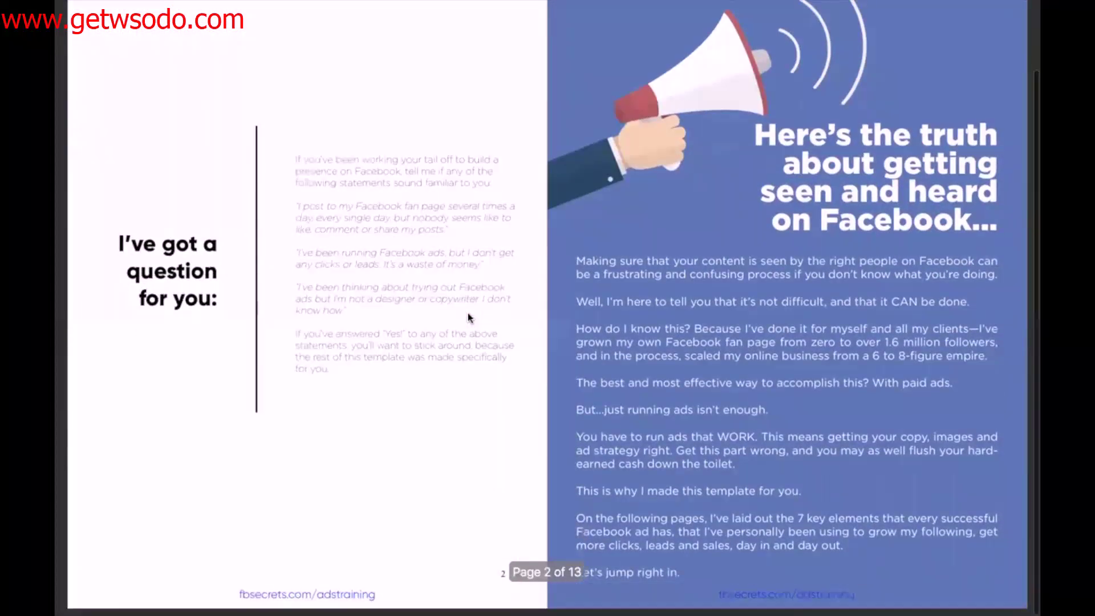
key(Right)
click(804, 208)
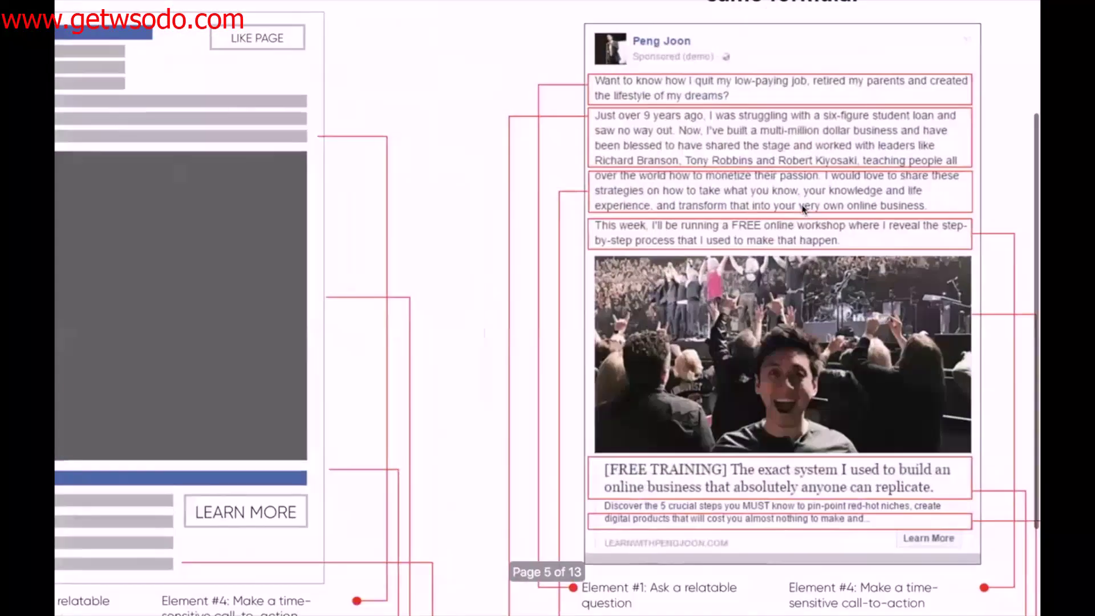
click(804, 208)
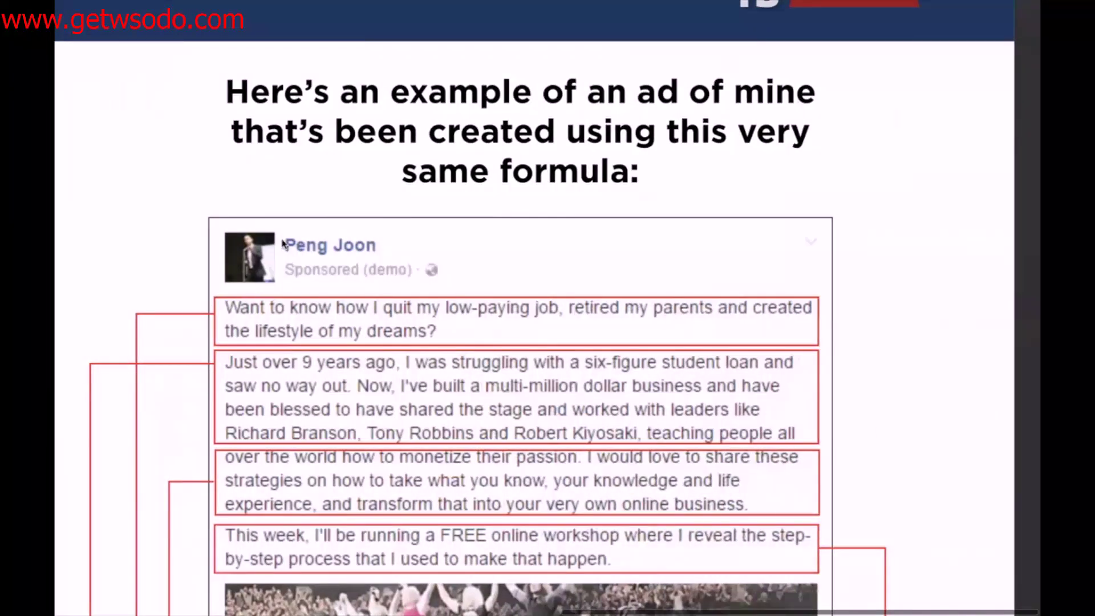
- Examine the example ad's opening question and the story paragraphs that follow it
scroll(284, 242, up, 1)
scroll(283, 242, up, 2)
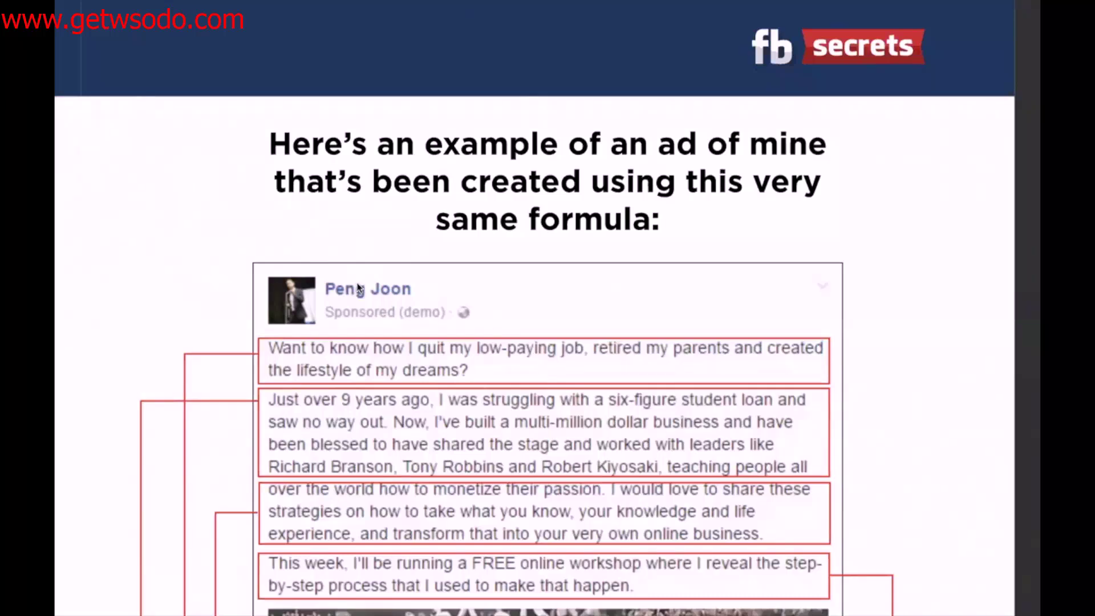
scroll(359, 288, down, 2)
scroll(376, 244, down, 2)
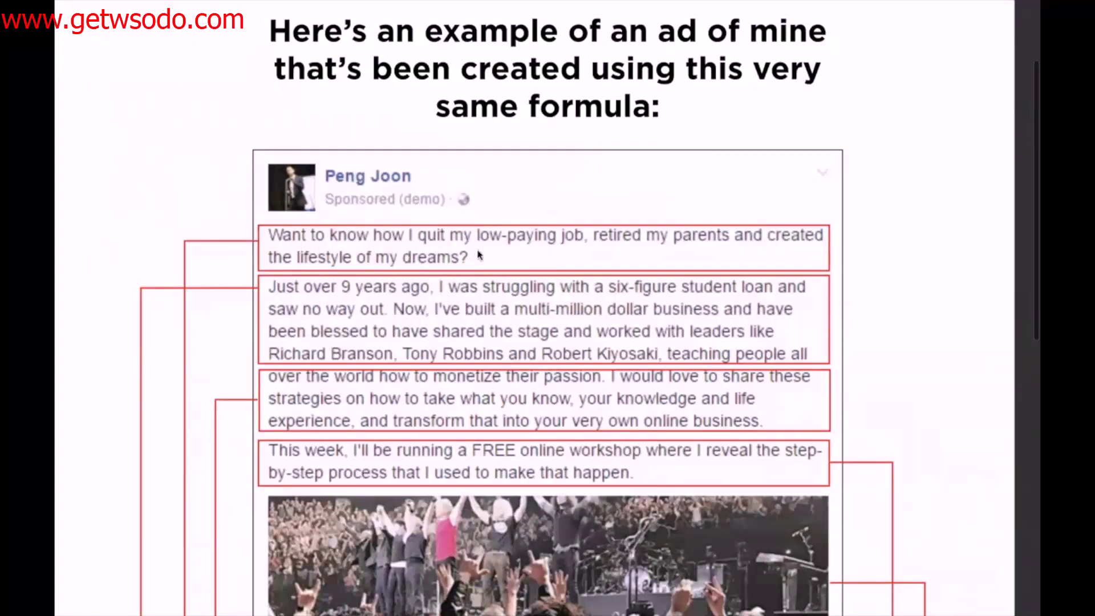
scroll(474, 255, down, 1)
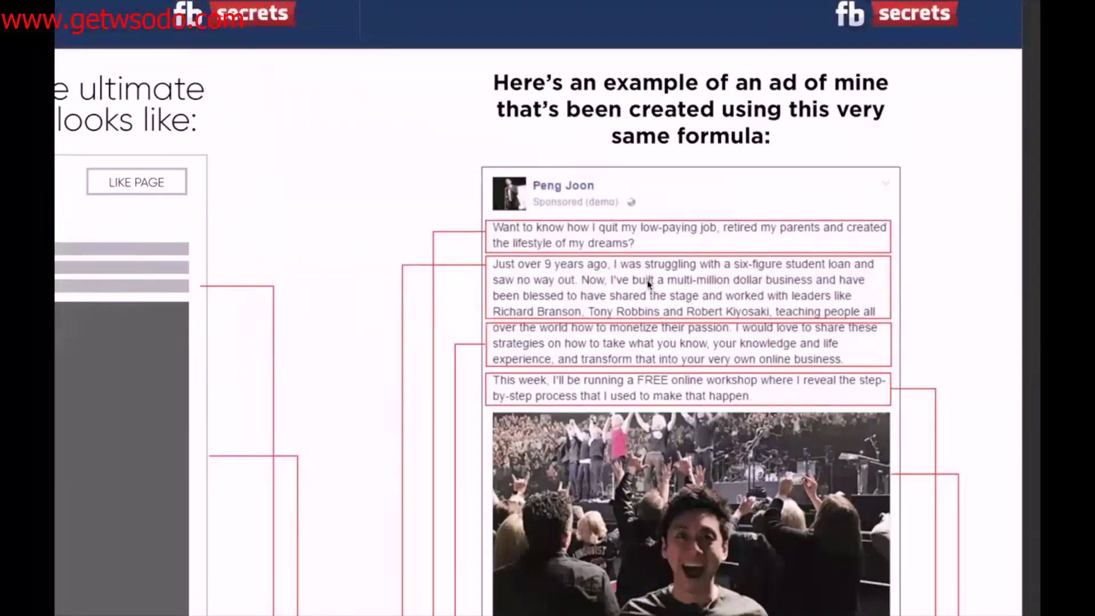
- Leave the guide for the Mac desktop, glancing back at the Word notes along the way
key(ctrl+Left)
key(ctrl+Left)
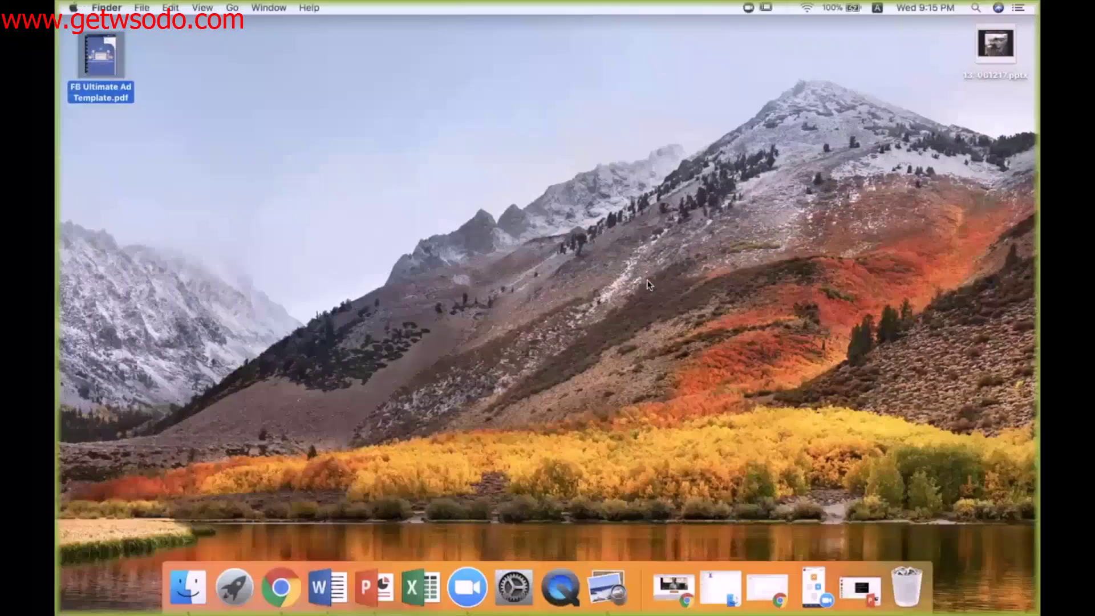
key(ctrl+Right)
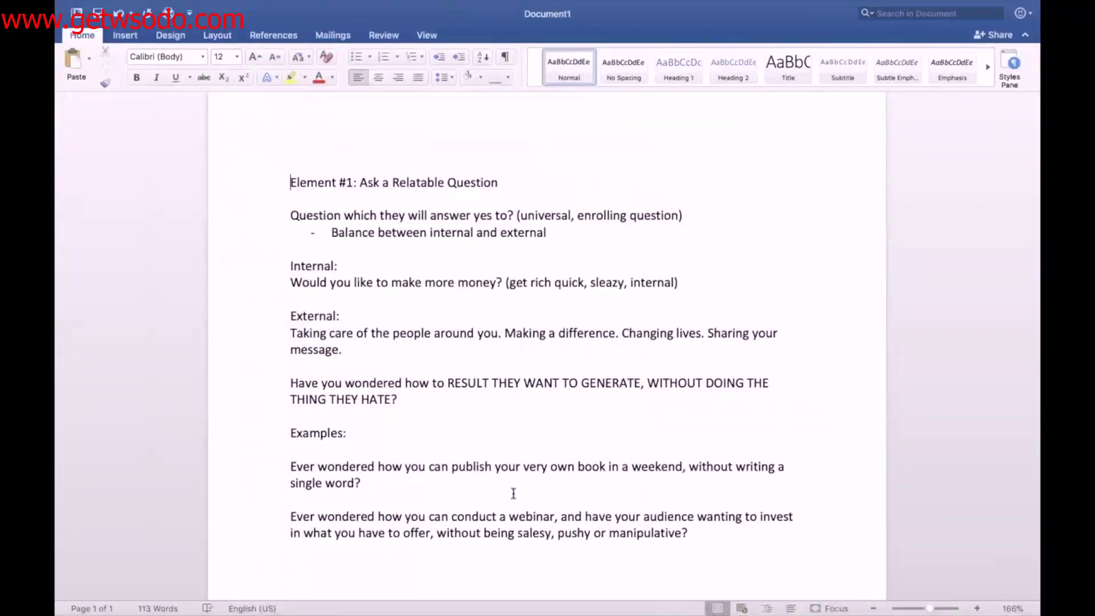
key(ctrl+Left)
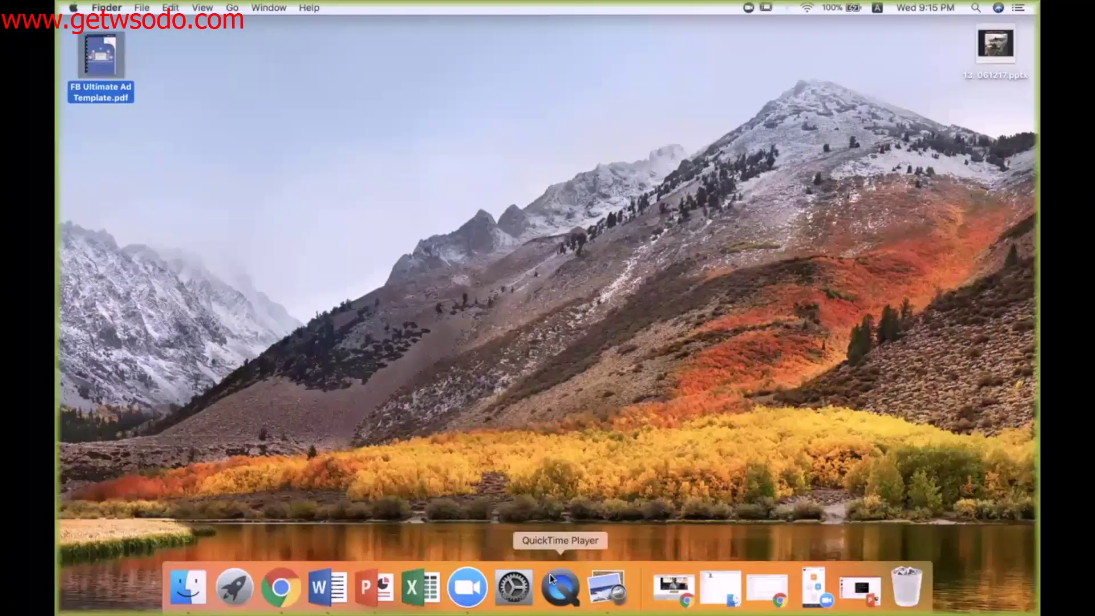